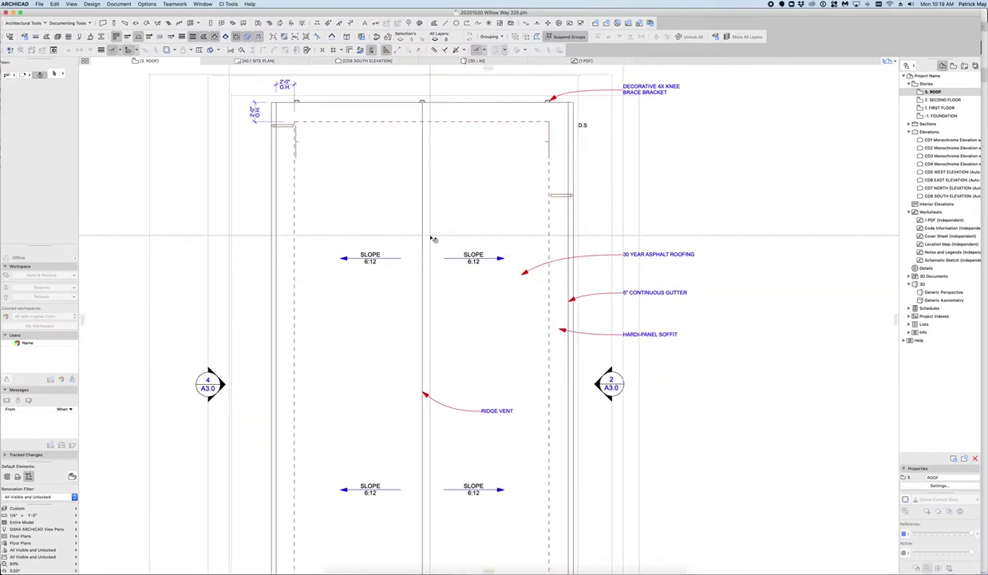
Select the right and left roof planes plus the two small lower roof pieces.
{"action": "left_click", "coordinate": [476, 216]}
{"action": "left_click", "coordinate": [379, 189], "text": "shift"}
{"action": "scroll", "coordinate": [433, 296], "scroll_direction": "down", "scroll_amount": 2}
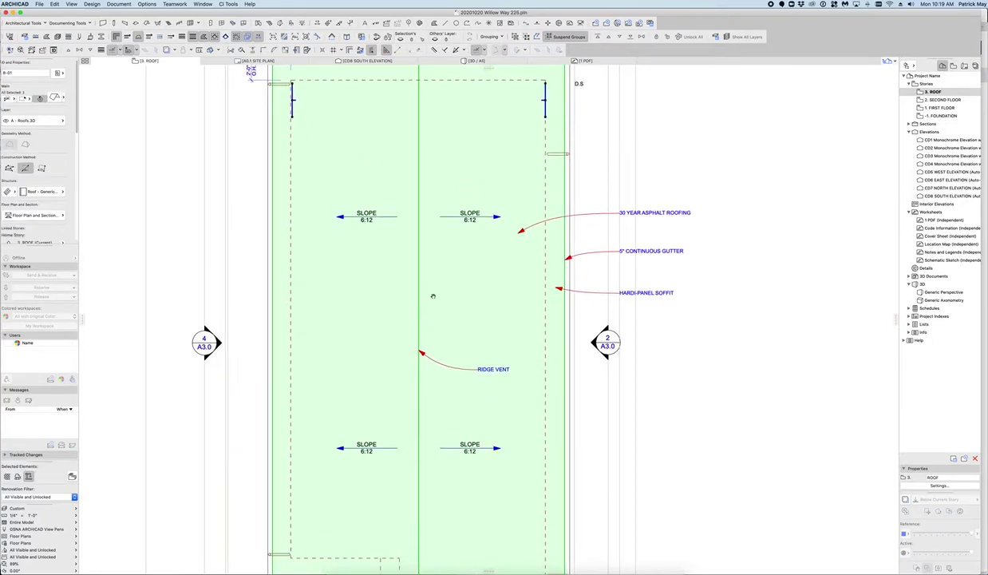
{"action": "scroll", "coordinate": [433, 296], "scroll_direction": "down", "scroll_amount": 2}
{"action": "scroll", "coordinate": [431, 284], "scroll_direction": "down", "scroll_amount": 3}
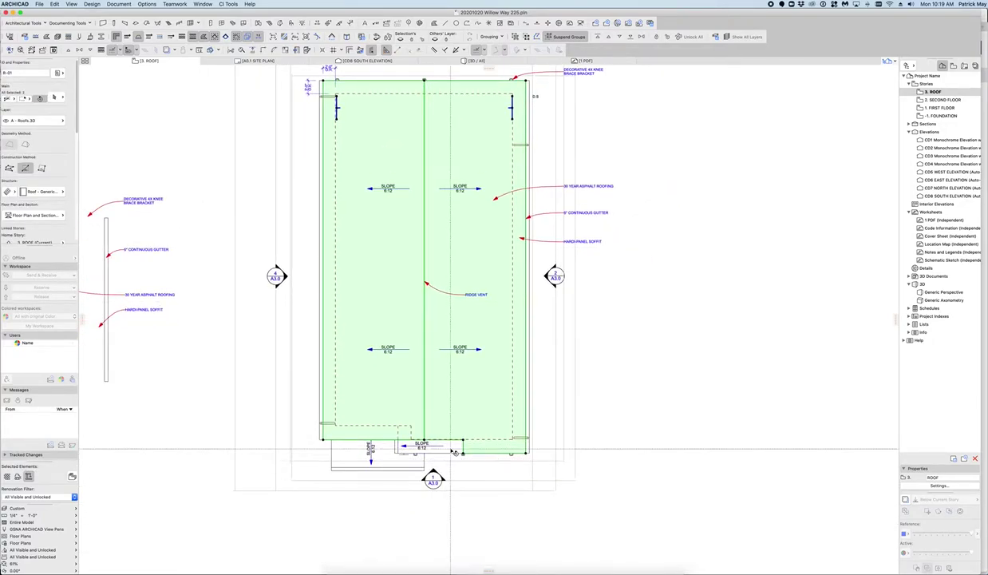
{"action": "left_click", "coordinate": [431, 447], "text": "shift"}
{"action": "left_click", "coordinate": [363, 455], "text": "shift"}
{"action": "scroll", "coordinate": [429, 462], "scroll_direction": "up", "scroll_amount": 2}
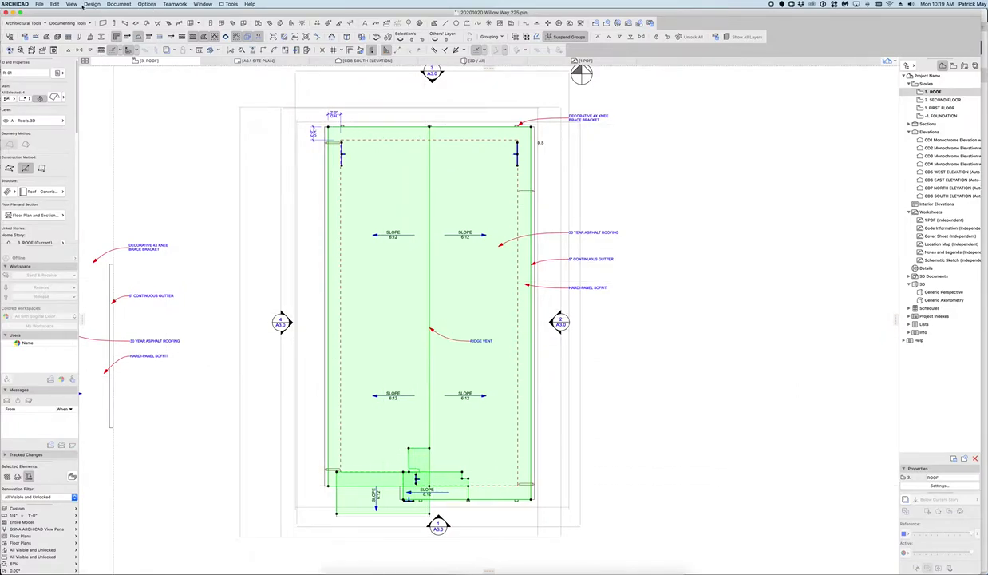
{"action": "left_click", "coordinate": [39, 4]}
{"action": "mouse_move", "coordinate": [57, 97]}
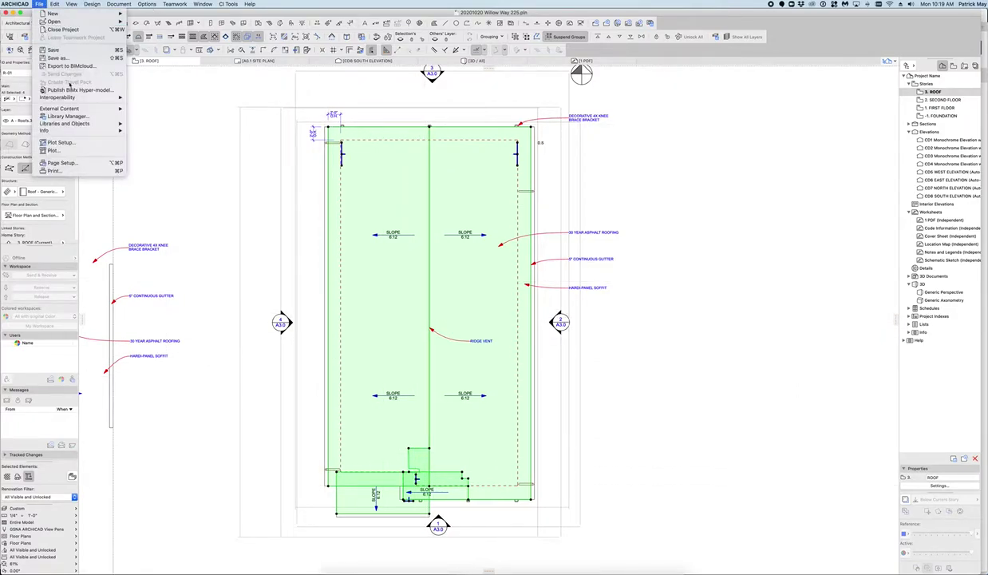
Add the Accessories Library 24 folder in the Library Manager and reload the libraries.
{"action": "left_click", "coordinate": [68, 116]}
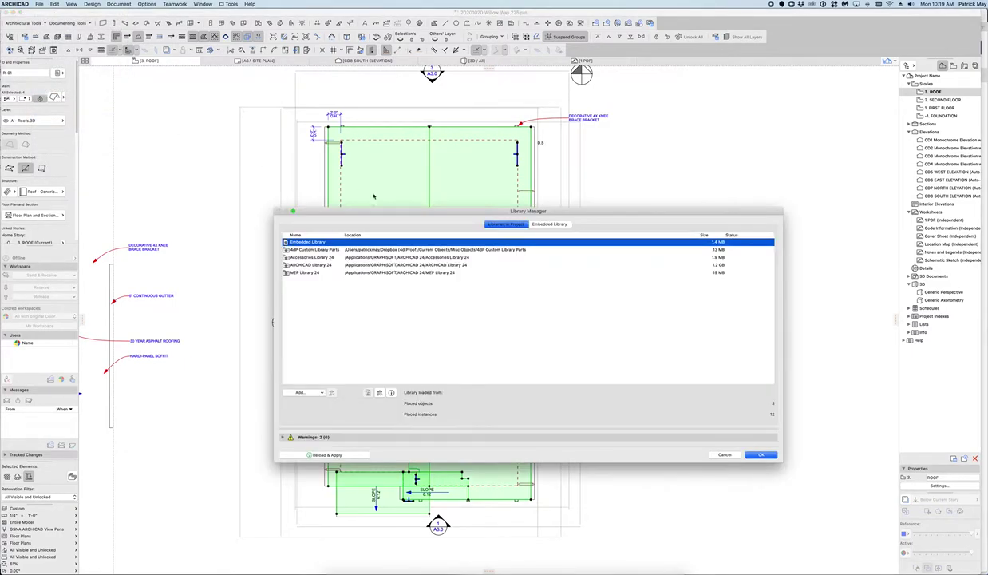
{"action": "left_click", "coordinate": [289, 257]}
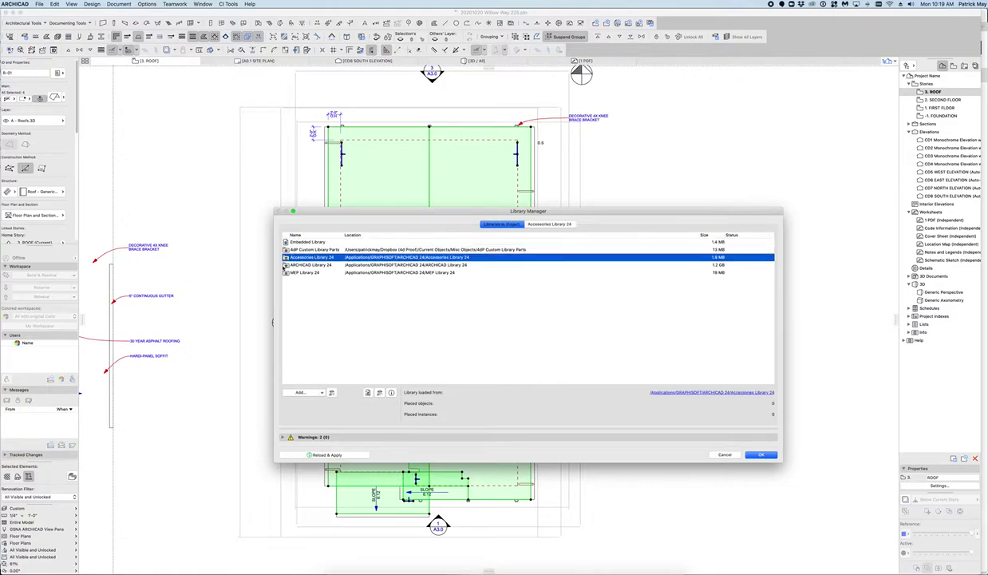
{"action": "left_click", "coordinate": [298, 393]}
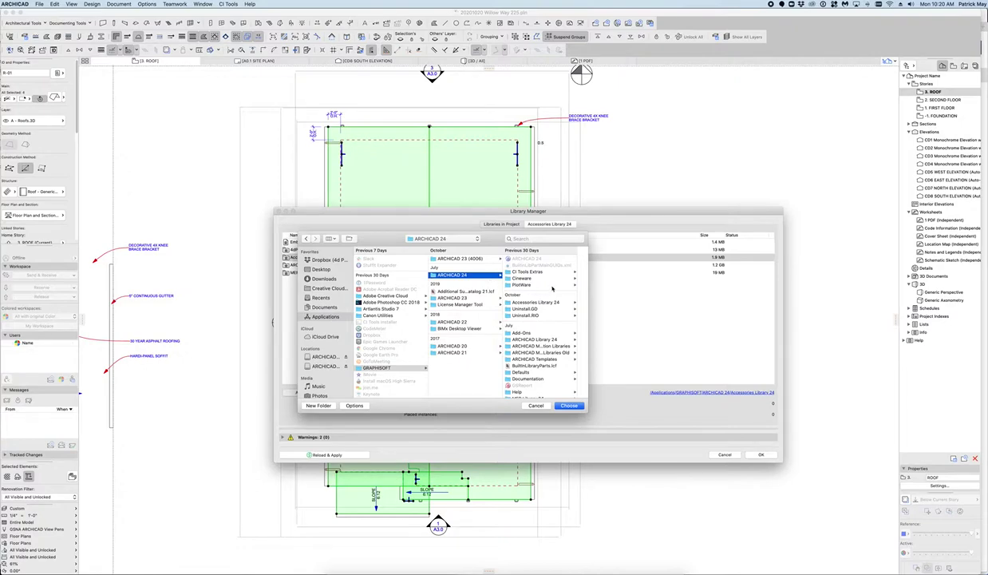
{"action": "left_click", "coordinate": [535, 301]}
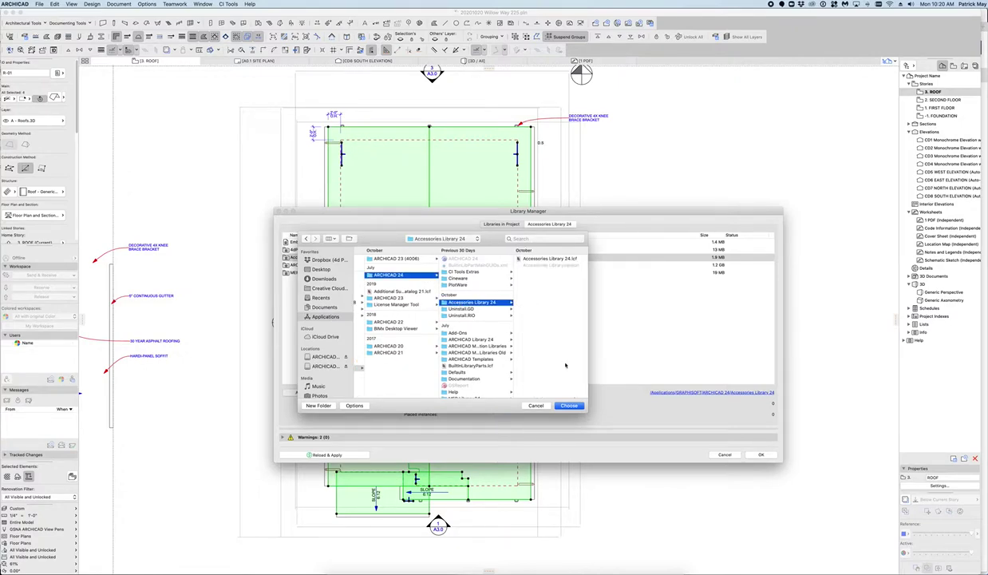
{"action": "key", "text": "Return"}
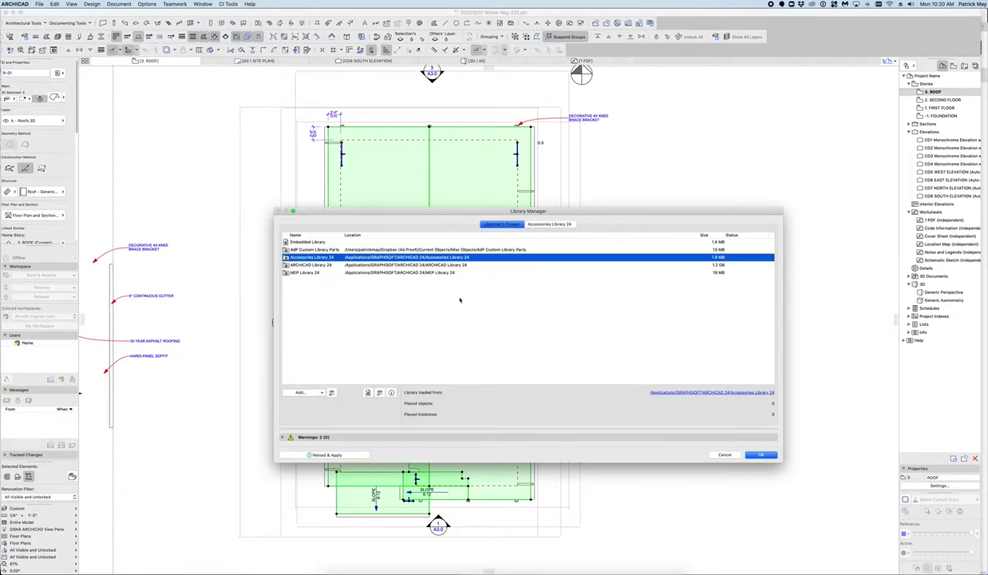
{"action": "key", "text": "Return"}
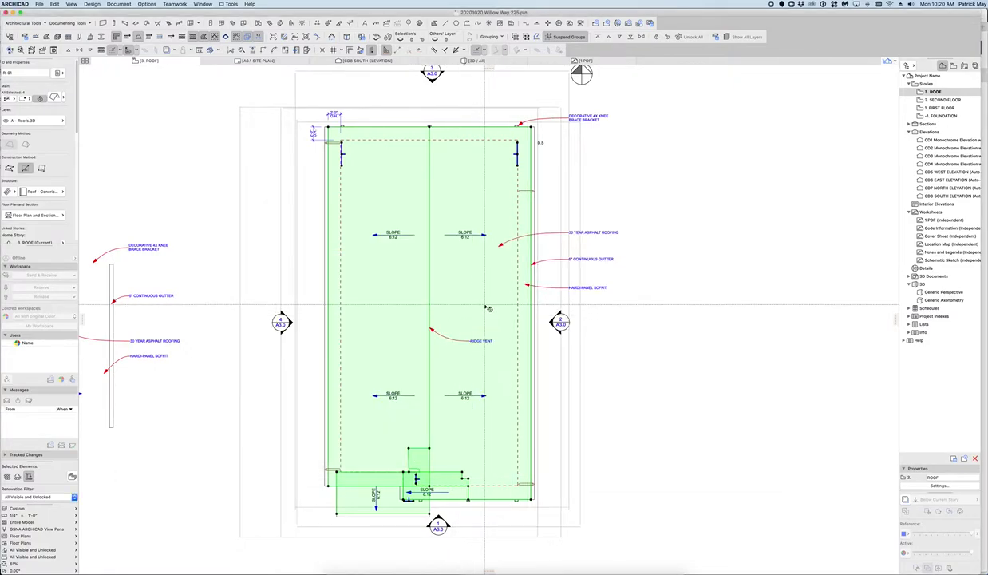
Open the Roof Surfacer 24 roof accessory settings and preview Normal and Rounded Tiles.
{"action": "left_click", "coordinate": [91, 5]}
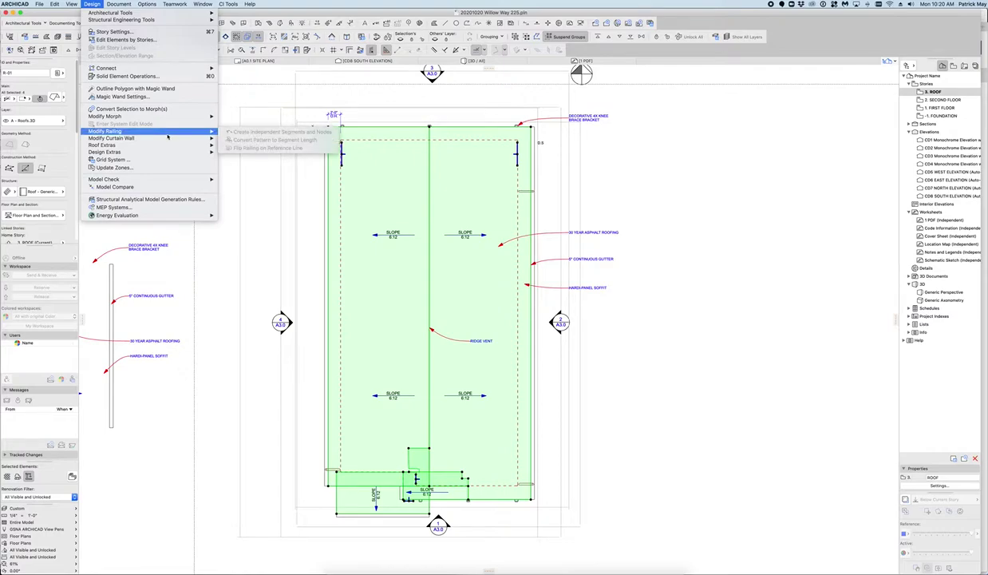
{"action": "mouse_move", "coordinate": [240, 188]}
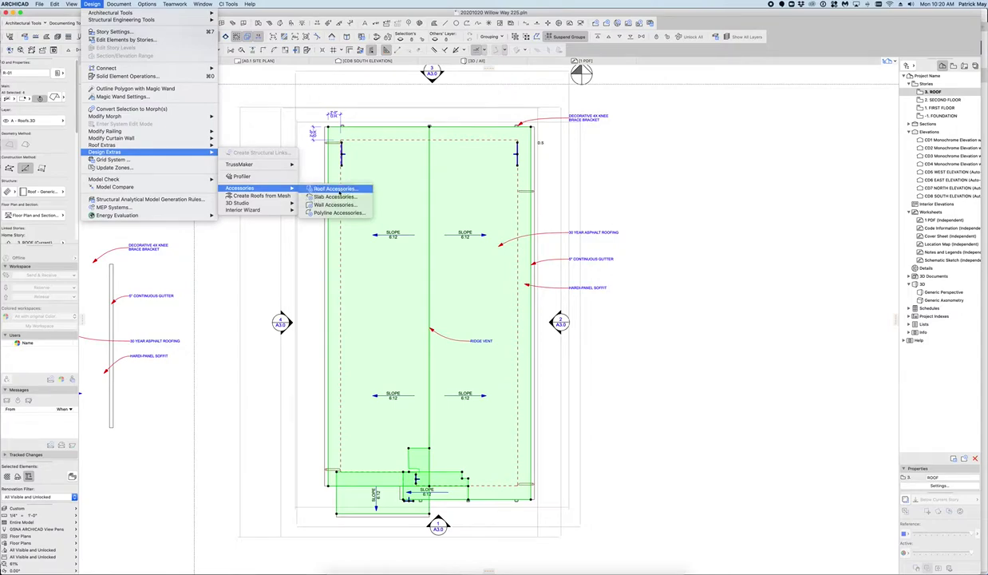
{"action": "left_click", "coordinate": [330, 188]}
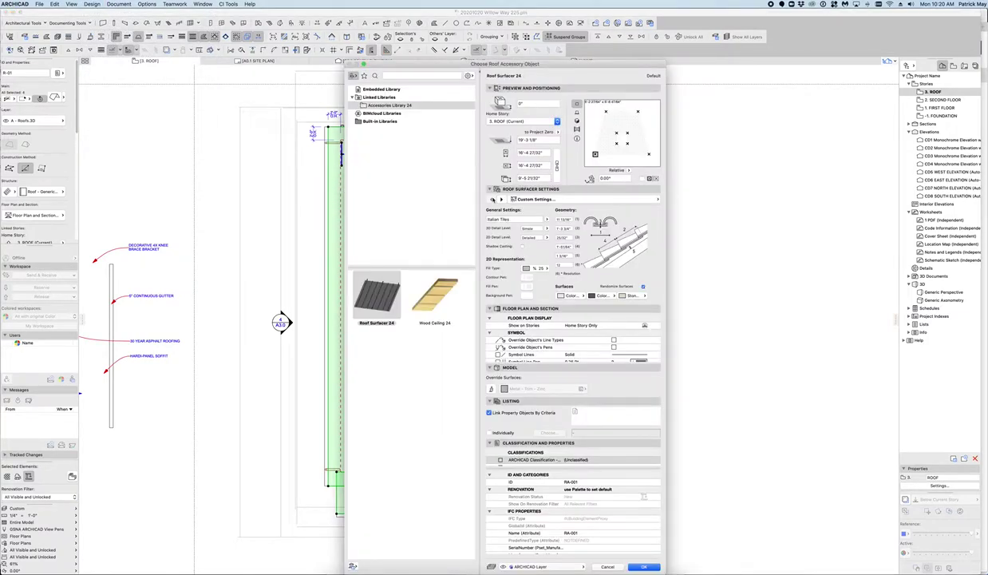
{"action": "left_click", "coordinate": [530, 217]}
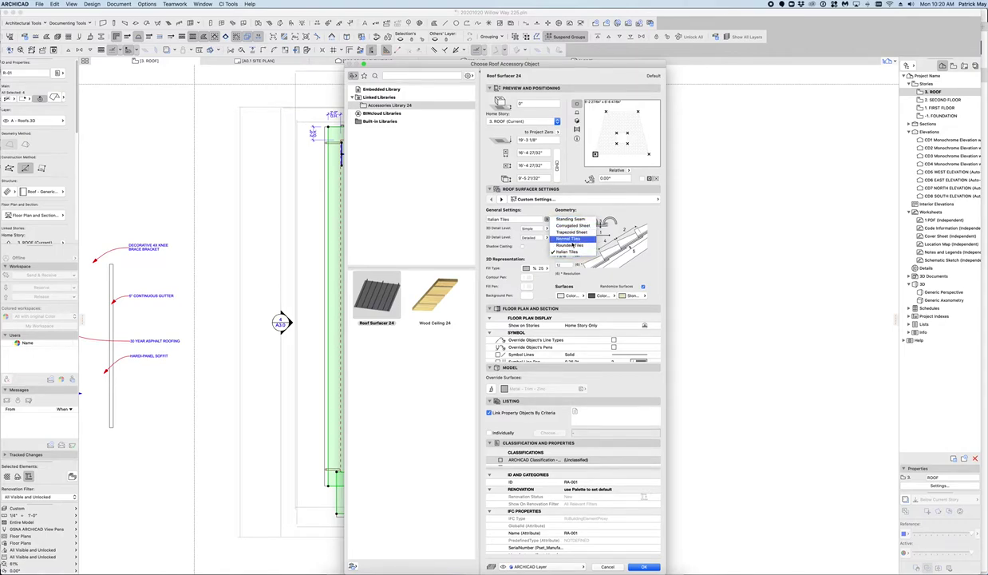
{"action": "left_click", "coordinate": [570, 240]}
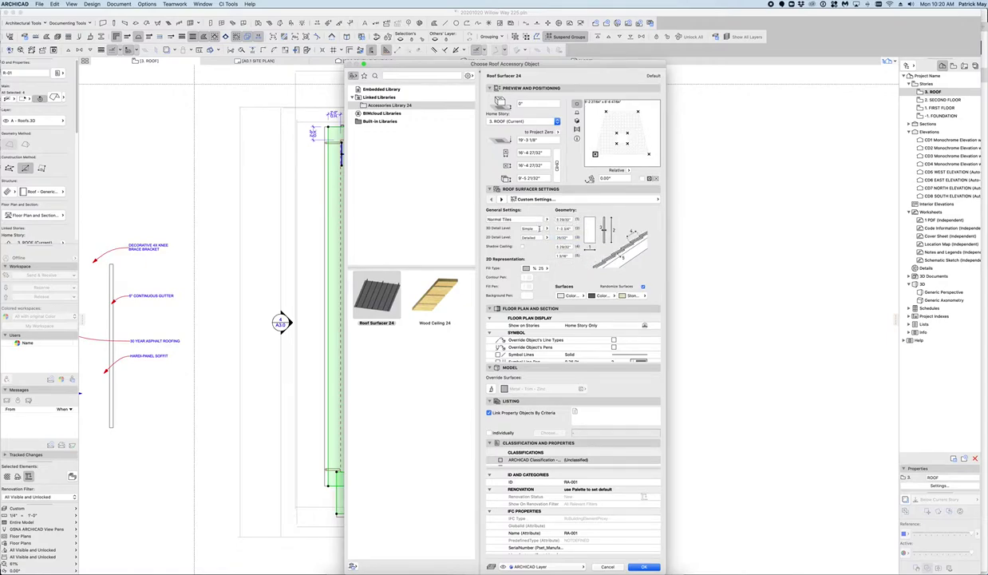
{"action": "left_click", "coordinate": [548, 219]}
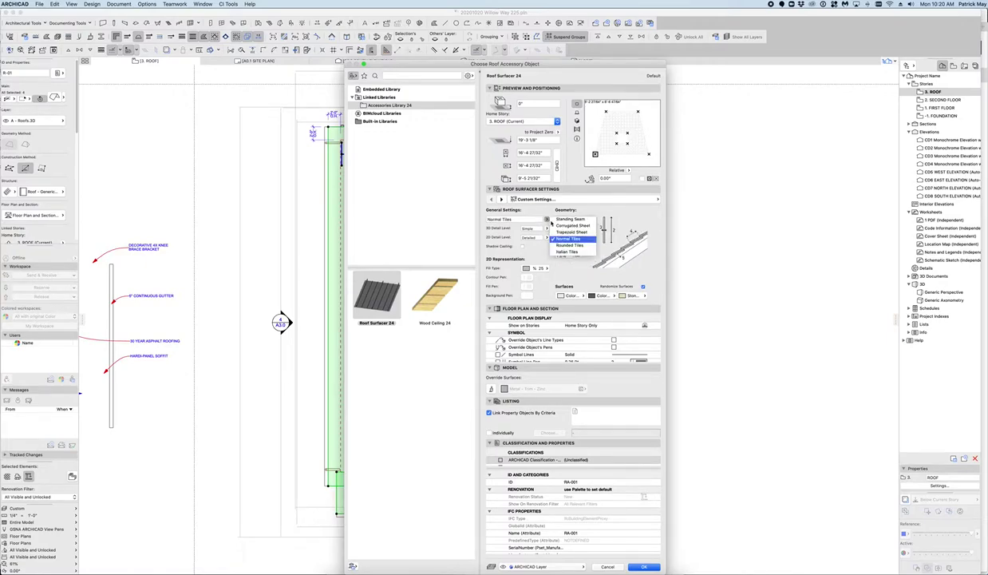
{"action": "left_click", "coordinate": [568, 248]}
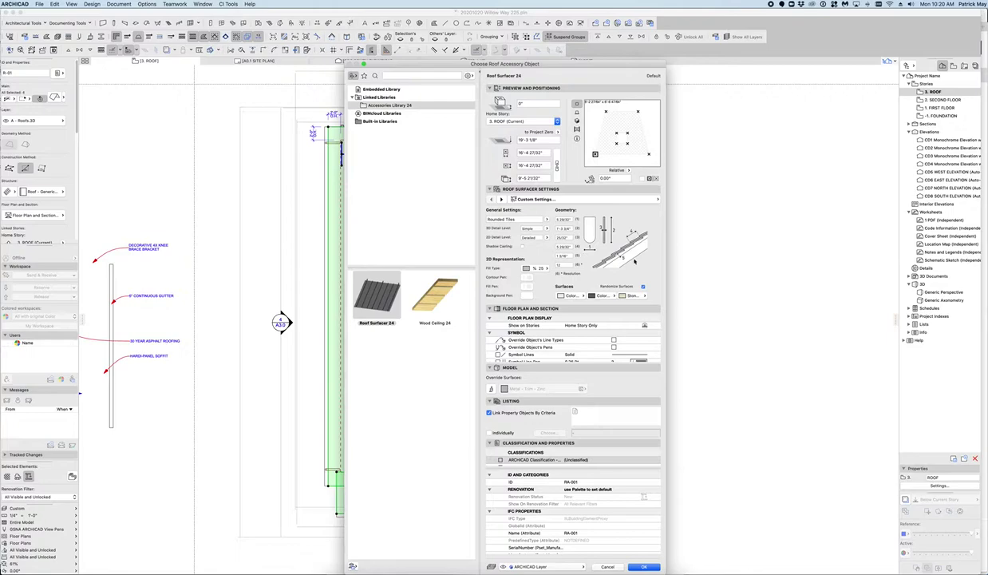
Preview Trapezoid, Corrugated and Standing Seam coverings, ending on Italian Tiles.
{"action": "left_click", "coordinate": [547, 219]}
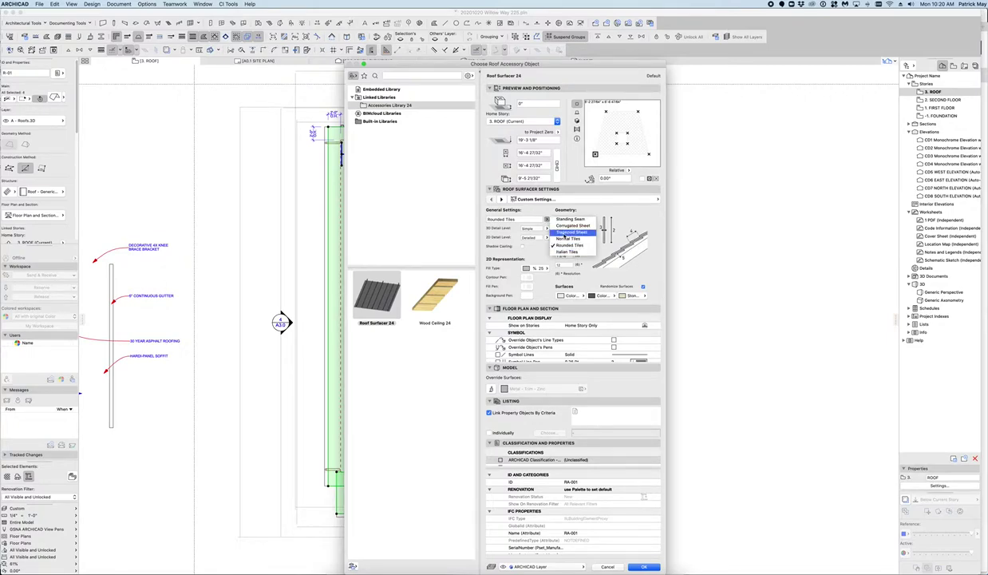
{"action": "left_click", "coordinate": [565, 232]}
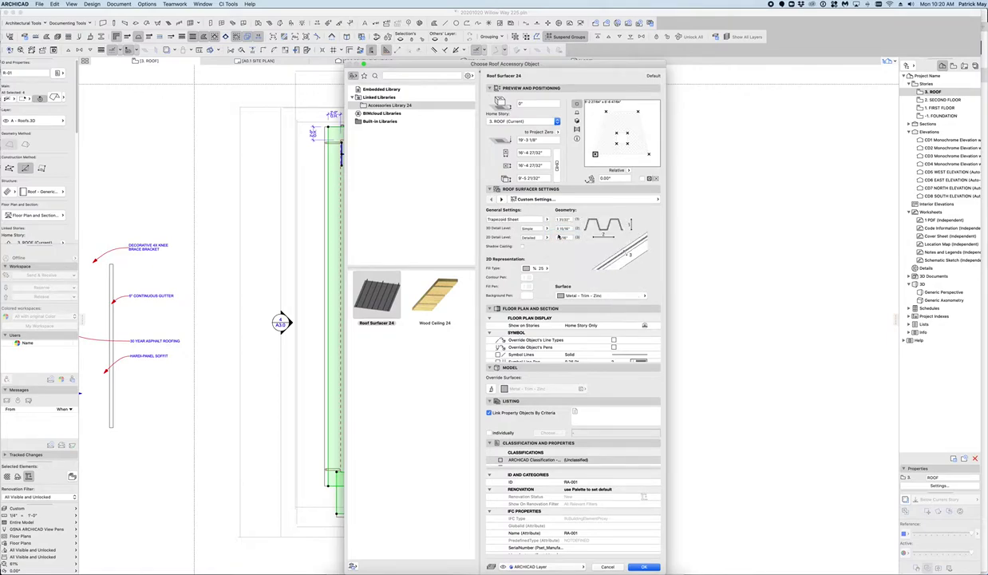
{"action": "left_click", "coordinate": [548, 220]}
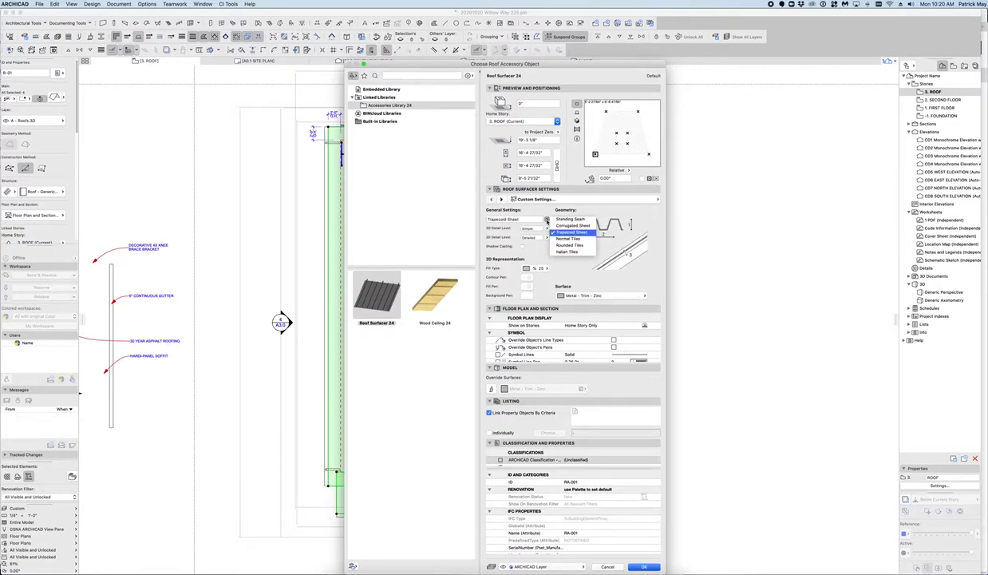
{"action": "left_click", "coordinate": [573, 226]}
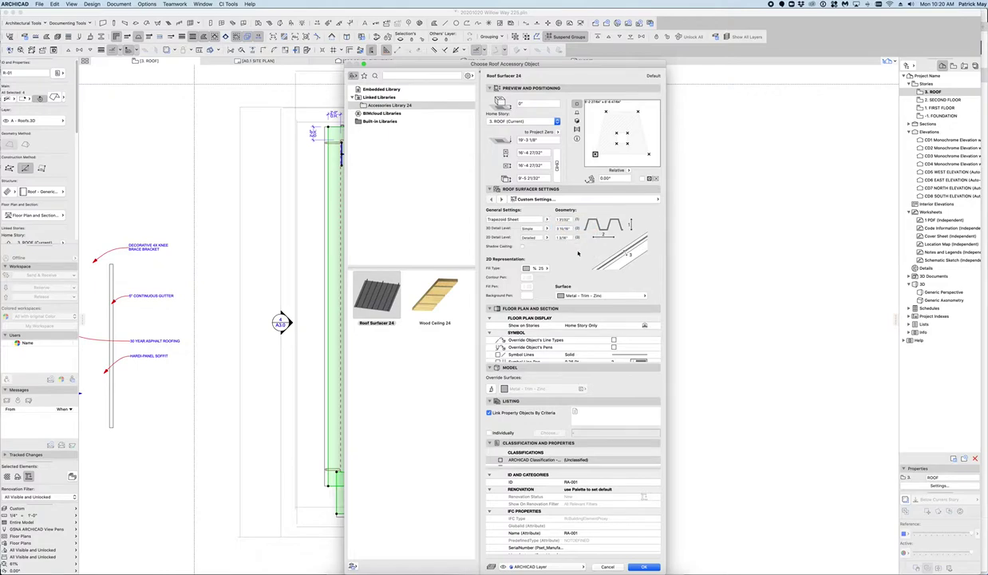
{"action": "left_click", "coordinate": [548, 220]}
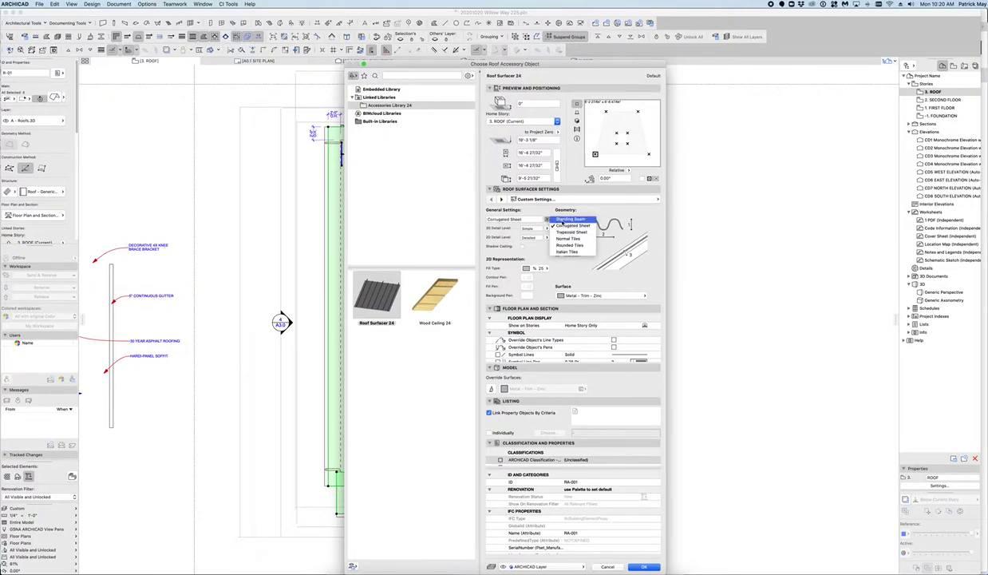
{"action": "left_click", "coordinate": [562, 218]}
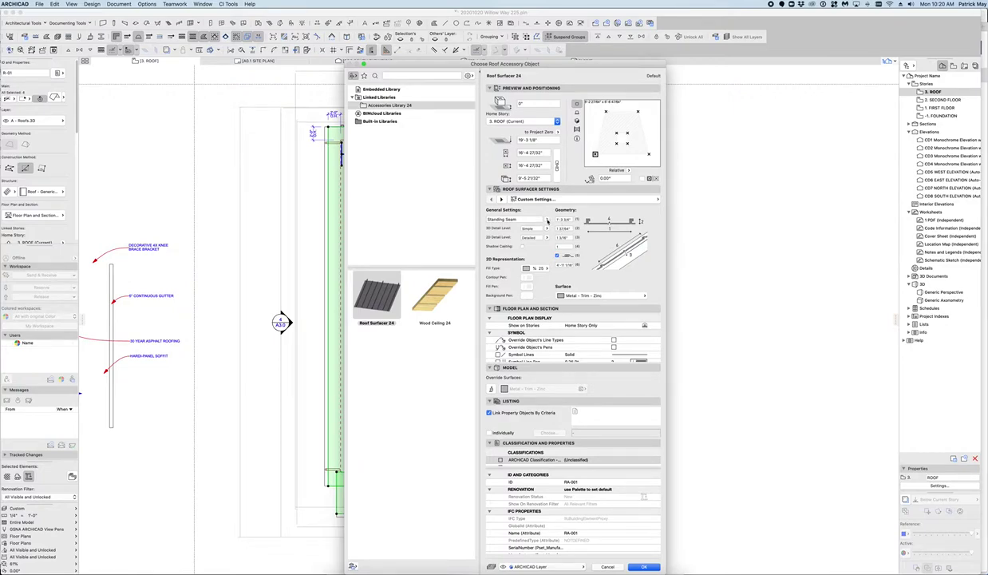
{"action": "left_click", "coordinate": [548, 221]}
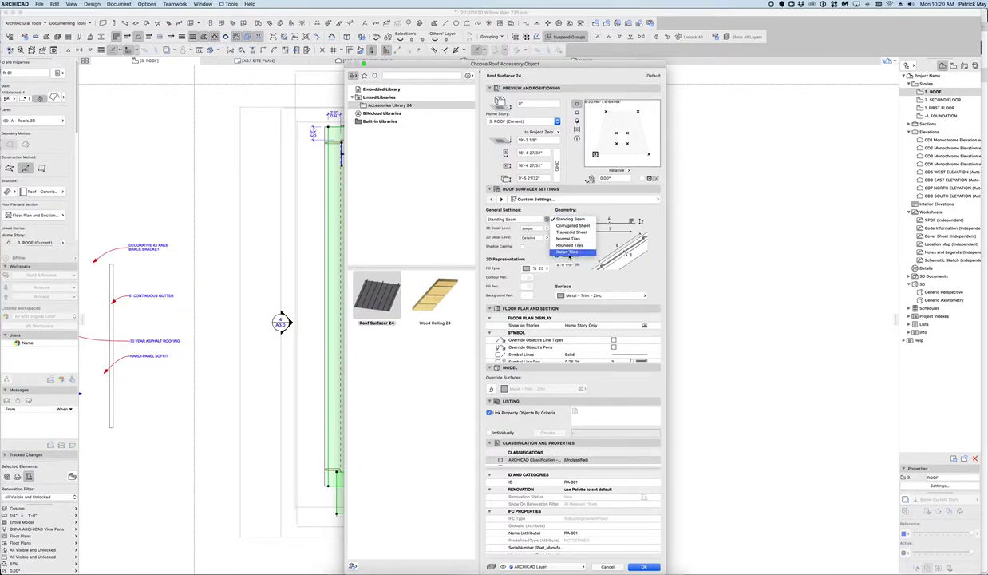
{"action": "left_click", "coordinate": [553, 249]}
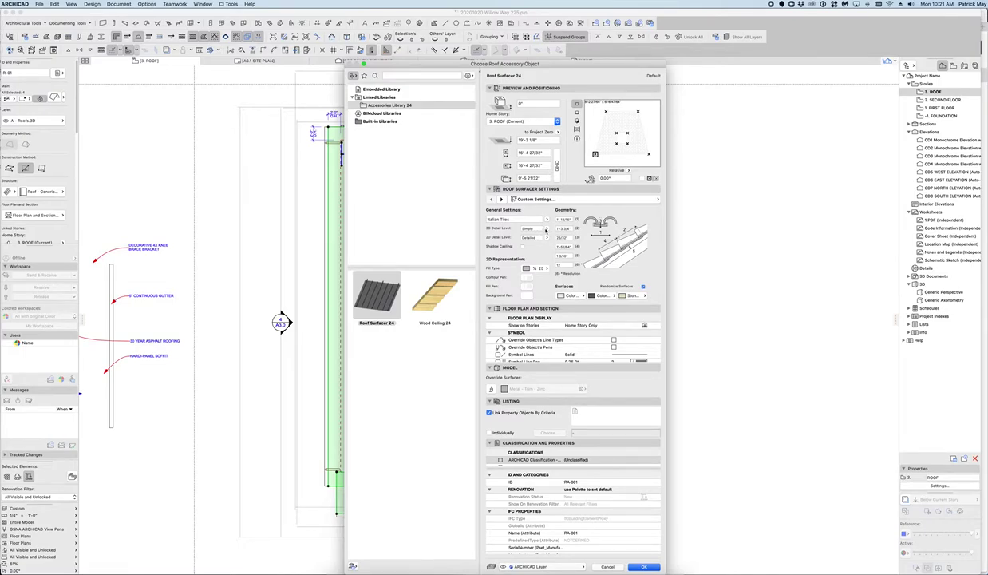
Set the 3D and 2D detail levels to Detailed and turn off Randomize Surfaces.
{"action": "left_click", "coordinate": [547, 229]}
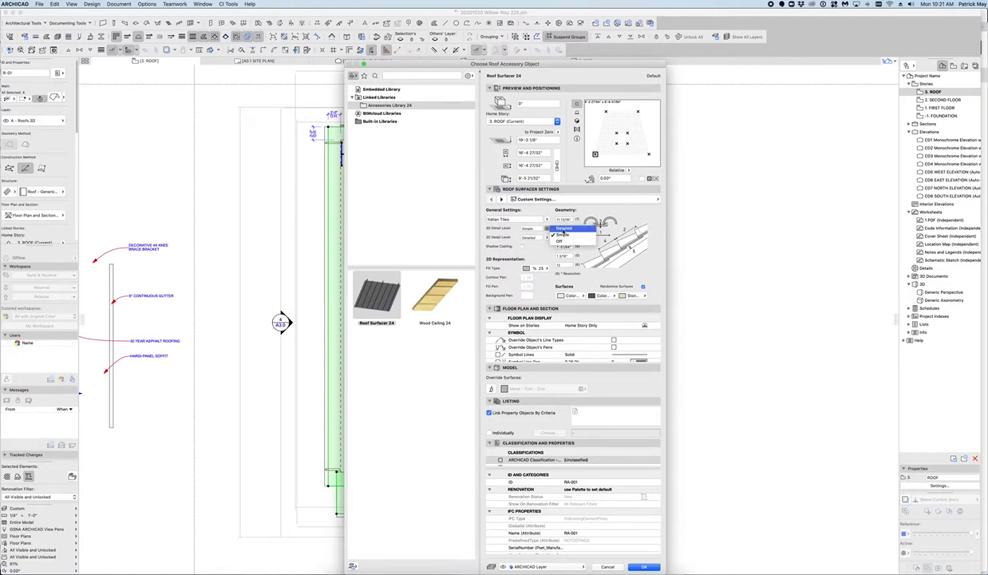
{"action": "left_click", "coordinate": [562, 230]}
{"action": "left_click", "coordinate": [548, 237]}
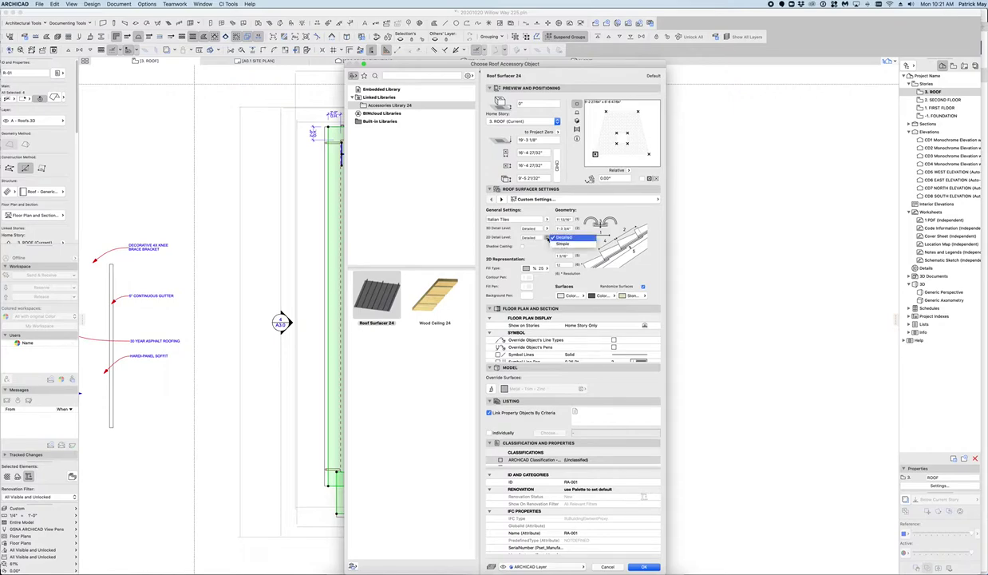
{"action": "left_click", "coordinate": [574, 248]}
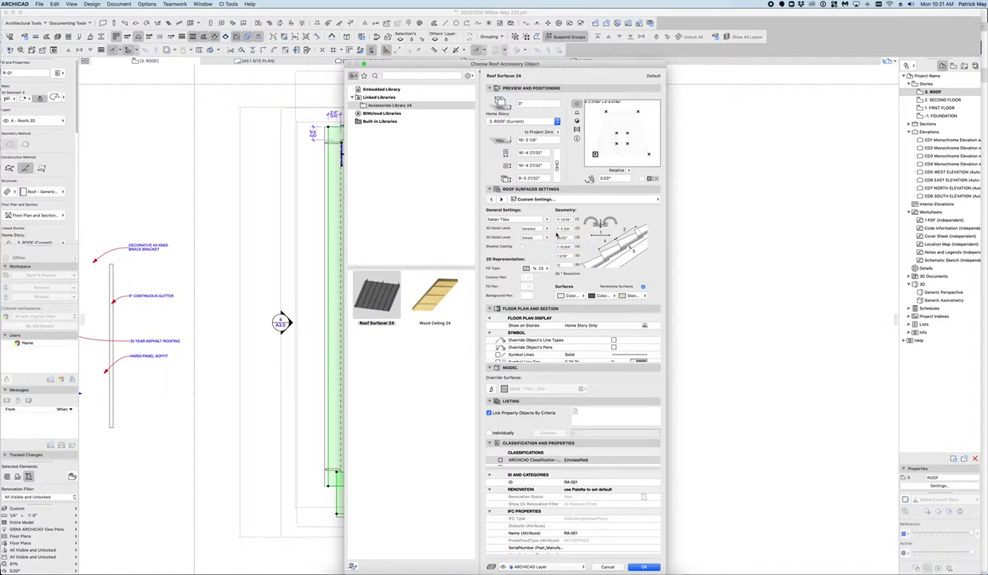
{"action": "left_click", "coordinate": [548, 237]}
{"action": "left_click", "coordinate": [644, 287]}
{"action": "left_click", "coordinate": [604, 297]}
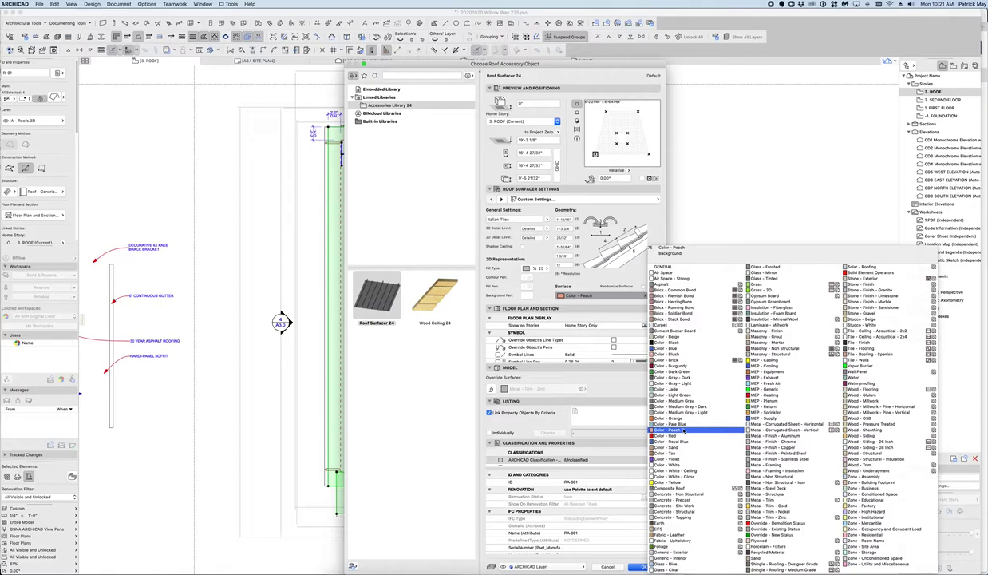
Set the tile surface to Color - Peach and review the Tile Parameters.
{"action": "left_click", "coordinate": [684, 430]}
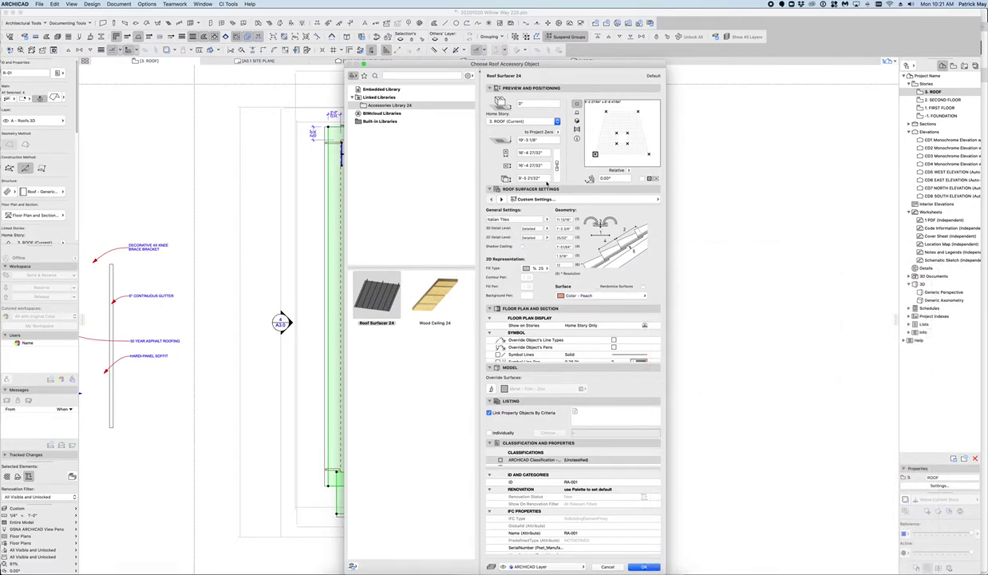
{"action": "left_click", "coordinate": [505, 200]}
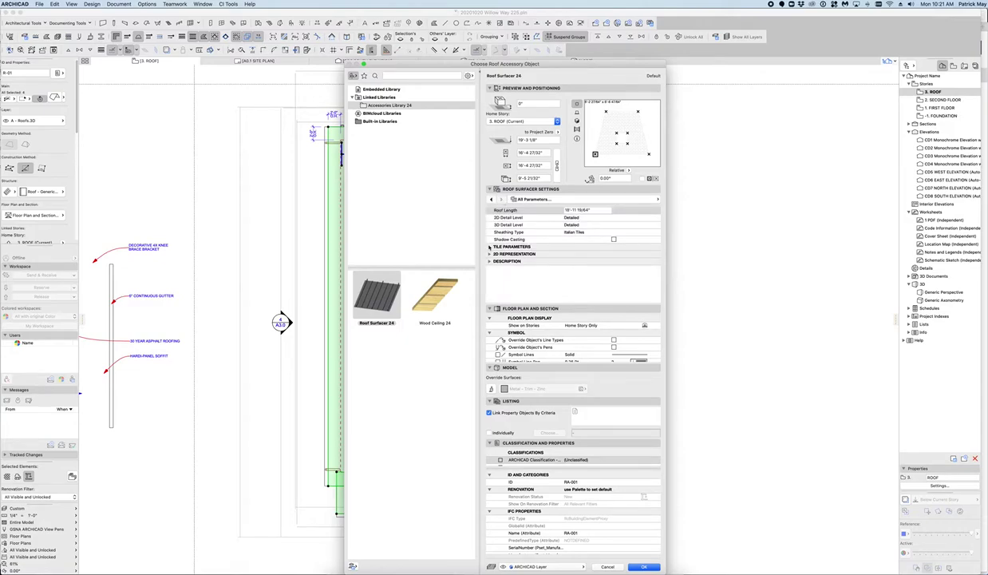
{"action": "left_click", "coordinate": [490, 247]}
{"action": "scroll", "coordinate": [540, 219], "scroll_direction": "down", "scroll_amount": 3}
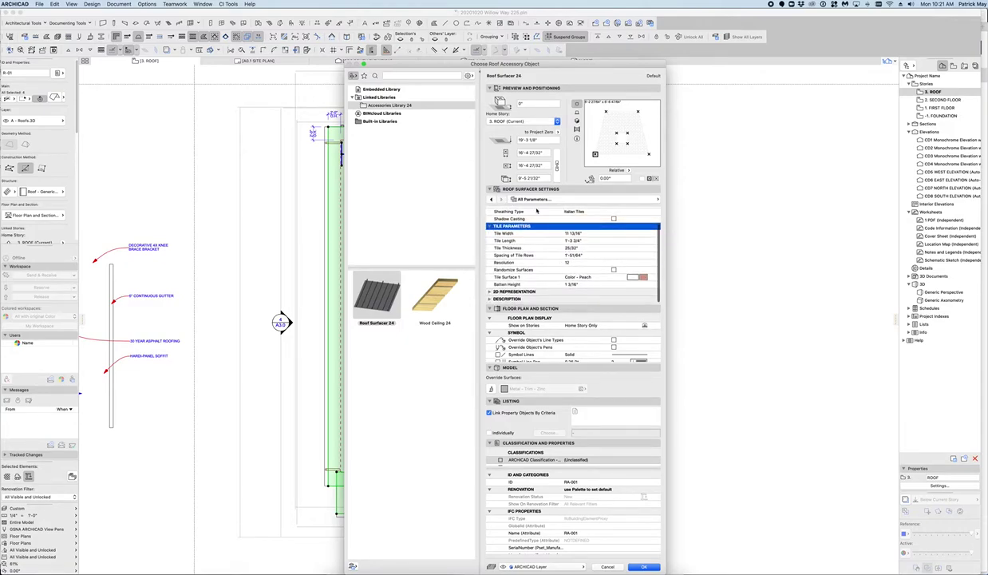
{"action": "left_click", "coordinate": [507, 200]}
Review the 3D Representation parameters and accept the Roof Surfacer settings.
{"action": "left_click", "coordinate": [493, 199]}
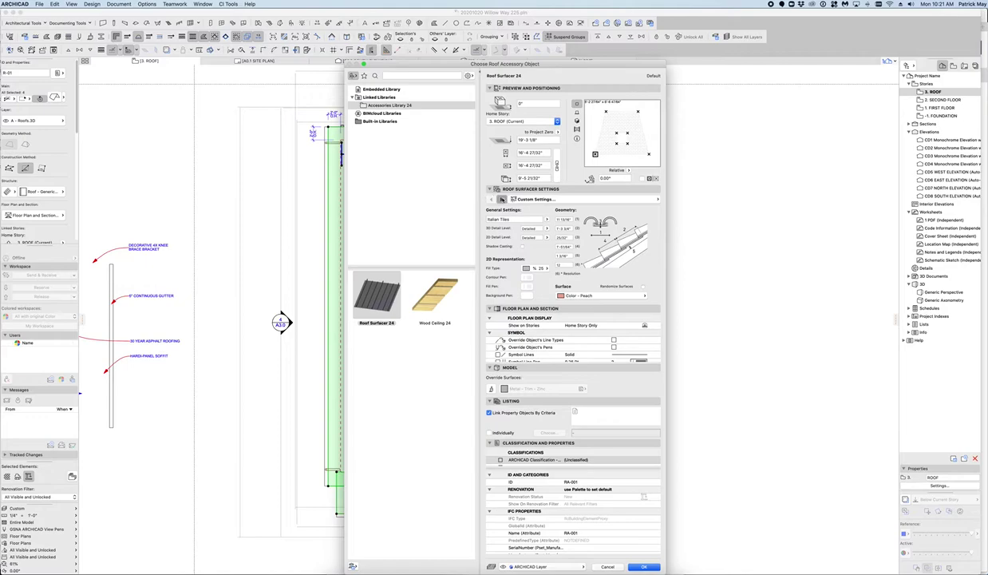
{"action": "scroll", "coordinate": [531, 266], "scroll_direction": "down", "scroll_amount": 3}
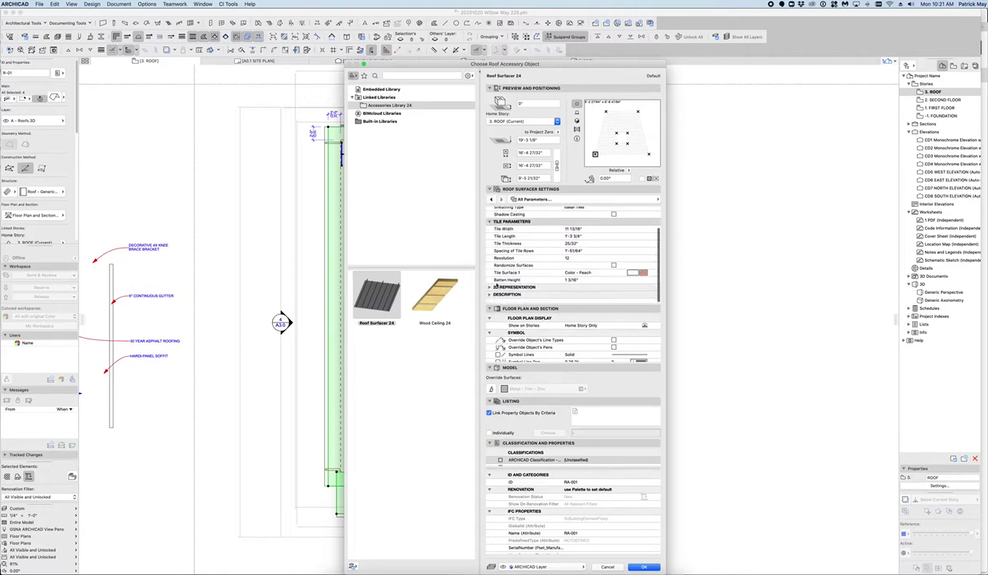
{"action": "left_click", "coordinate": [495, 287]}
{"action": "scroll", "coordinate": [631, 279], "scroll_direction": "down", "scroll_amount": 3}
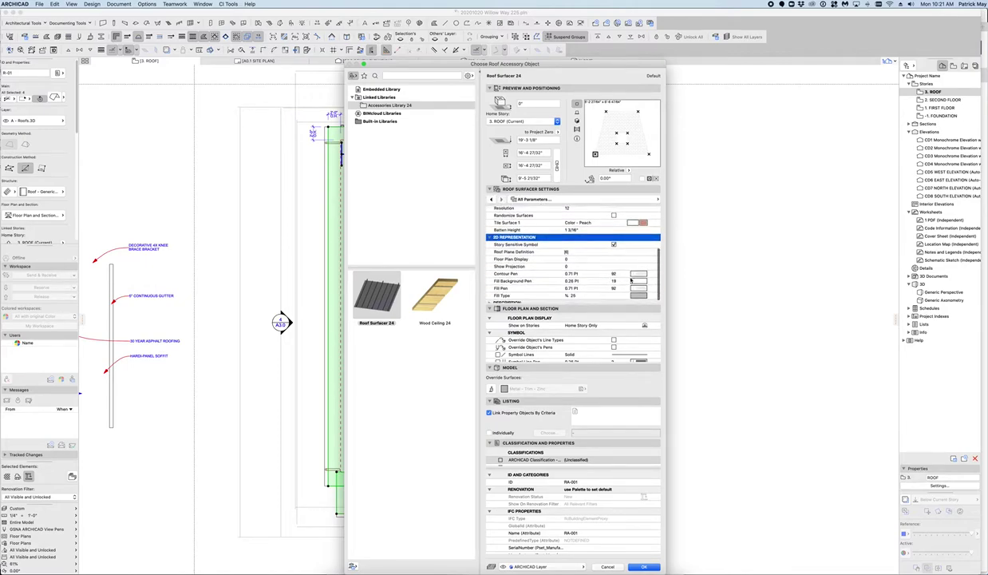
{"action": "scroll", "coordinate": [631, 279], "scroll_direction": "down", "scroll_amount": 1}
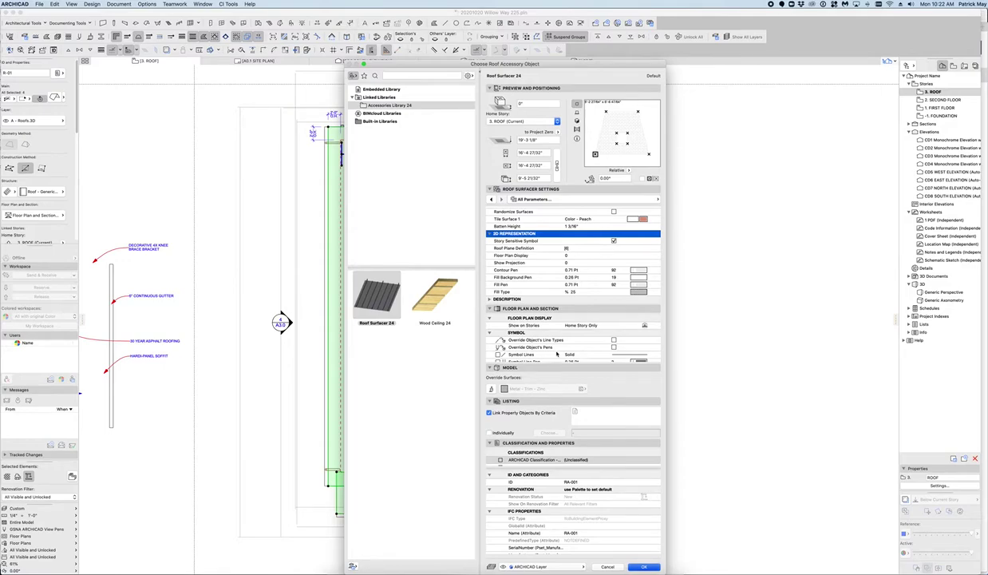
{"action": "key", "text": "Escape"}
{"action": "key", "text": "Escape"}
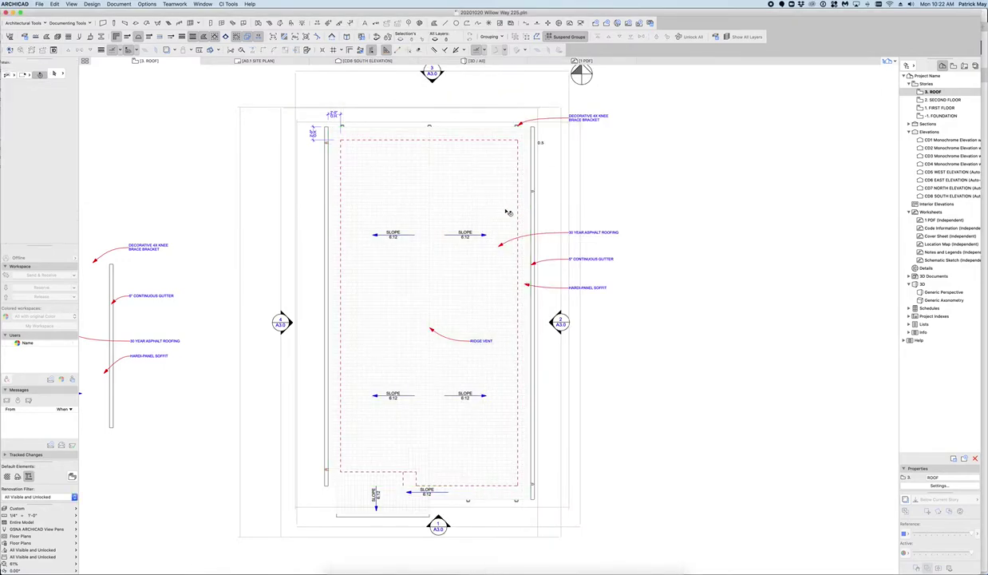
Switch to the 3D view and orbit around the house to inspect the peach-tiled roofs.
{"action": "key", "text": "F3"}
{"action": "middle_click_drag", "start_coordinate": [446, 209], "coordinate": [604, 262], "text": "shift"}
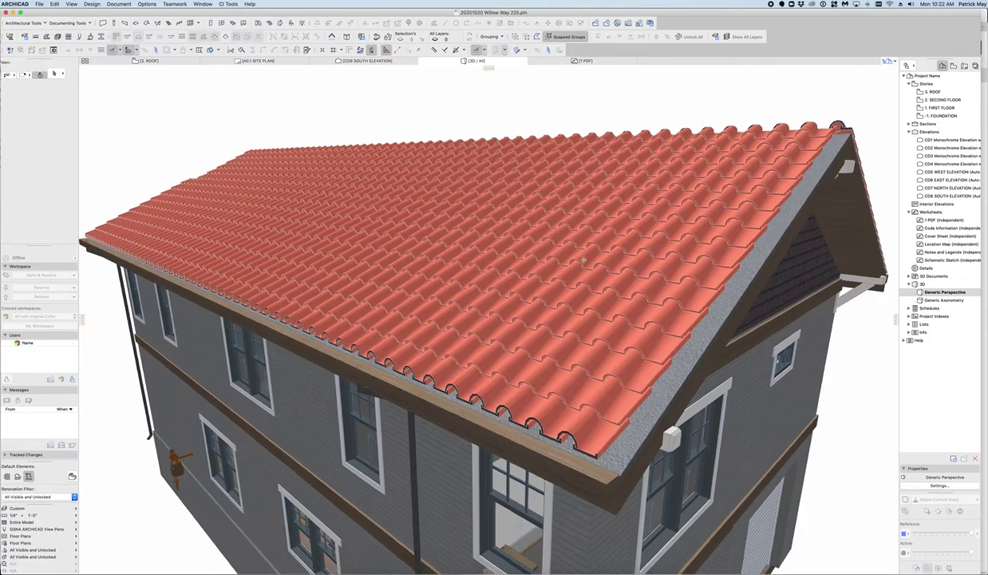
{"action": "scroll", "coordinate": [604, 262], "scroll_direction": "up", "scroll_amount": 5}
{"action": "scroll", "coordinate": [605, 262], "scroll_direction": "down", "scroll_amount": 5}
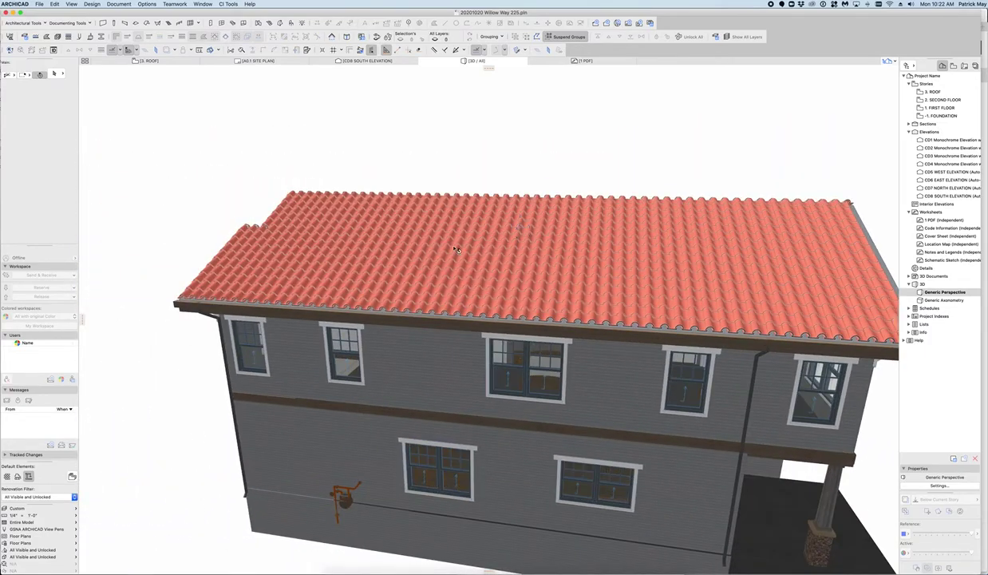
{"action": "mouse_move", "coordinate": [604, 262]}
{"action": "middle_mouse_down", "text": "shift"}
{"action": "mouse_move", "coordinate": [626, 238]}
{"action": "mouse_move", "coordinate": [604, 279]}
{"action": "mouse_move", "coordinate": [520, 238]}
{"action": "middle_mouse_up", "text": "shift"}
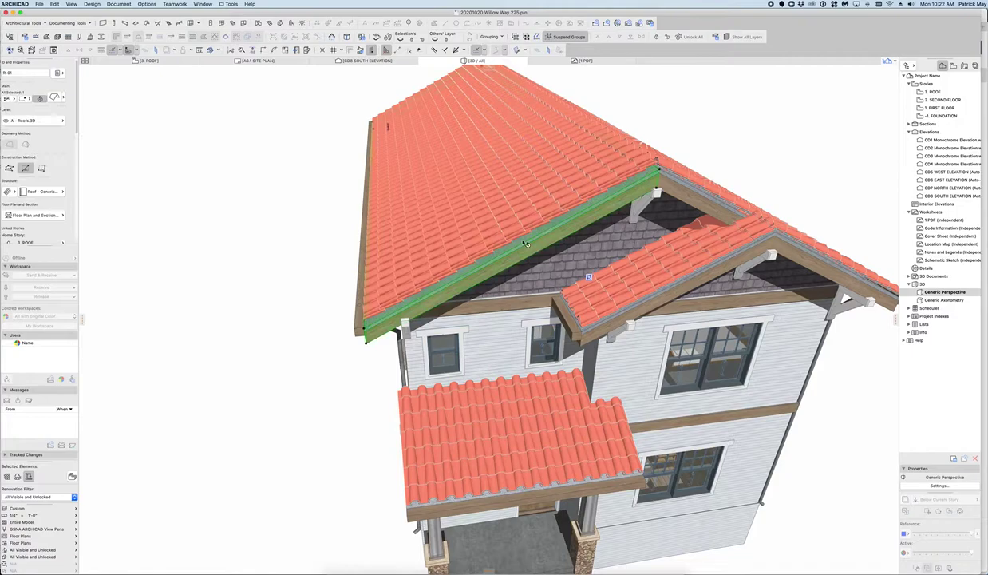
{"action": "left_click", "coordinate": [487, 250]}
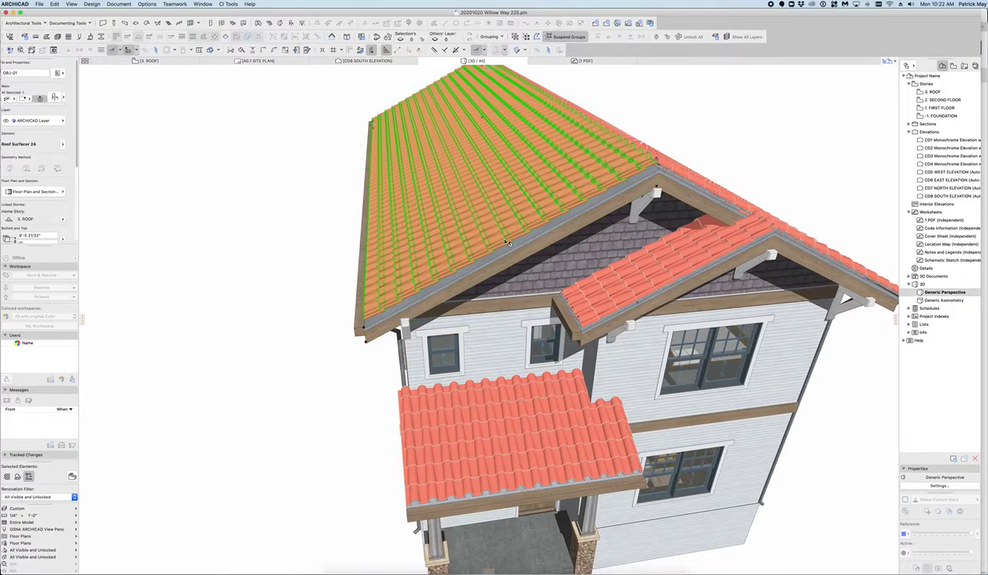
{"action": "key", "text": "super+t"}
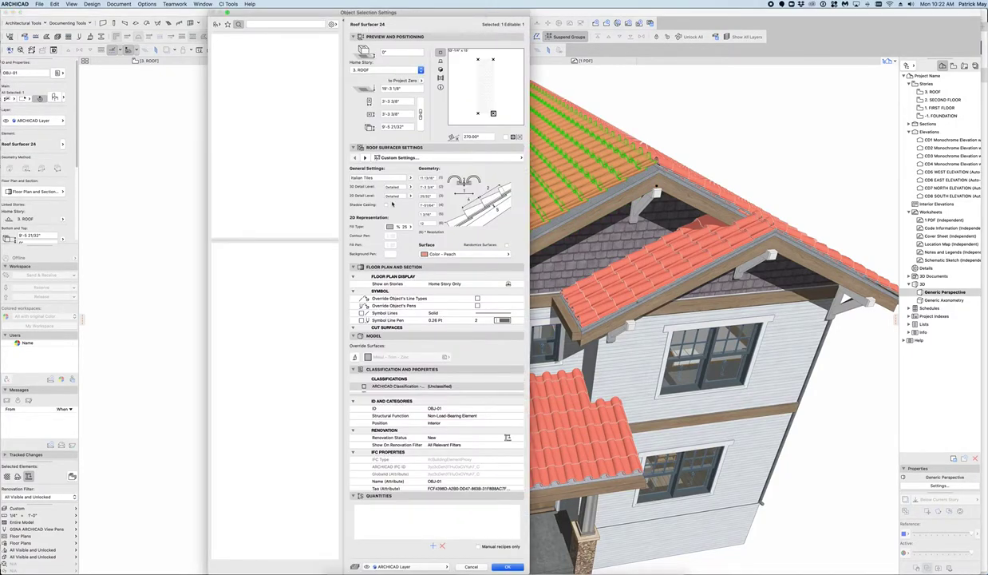
{"action": "left_click", "coordinate": [366, 157]}
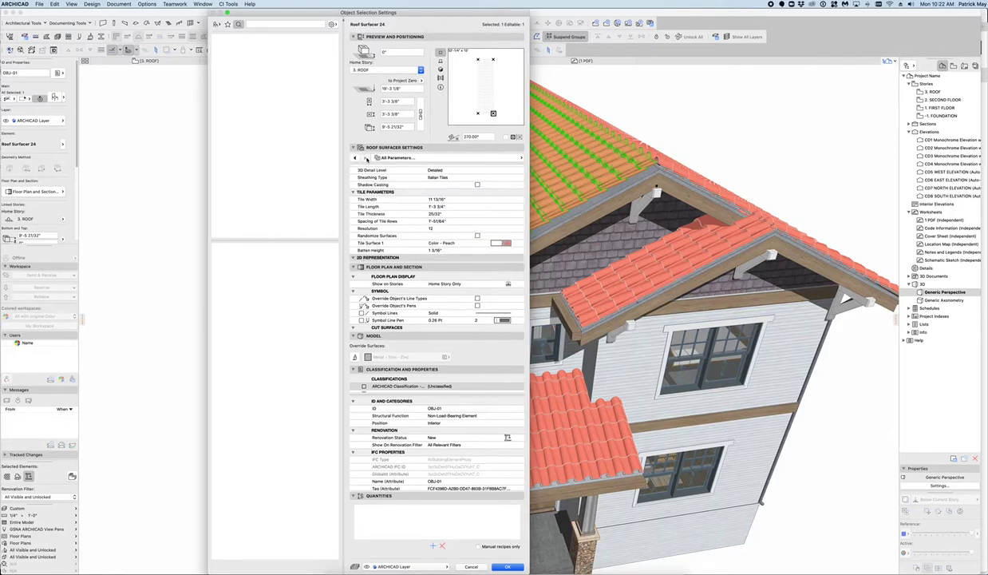
{"action": "key", "text": "Return"}
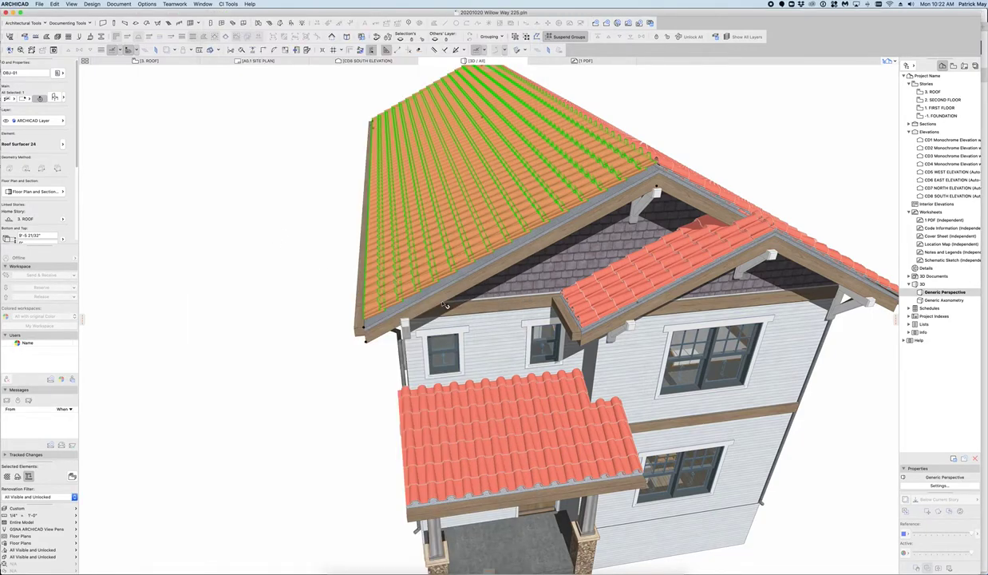
{"action": "key", "text": "Escape"}
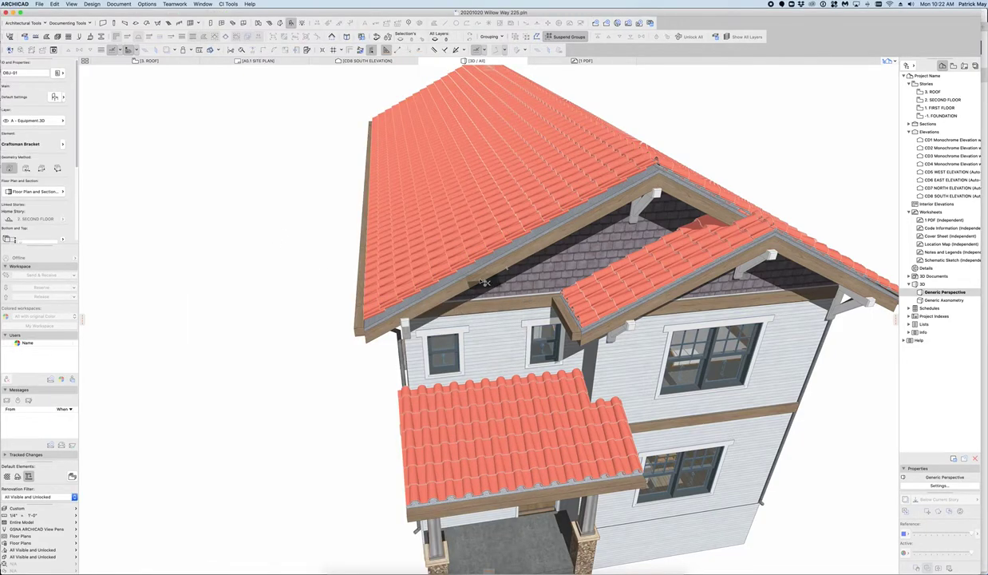
{"action": "key", "text": "ctrl+t"}
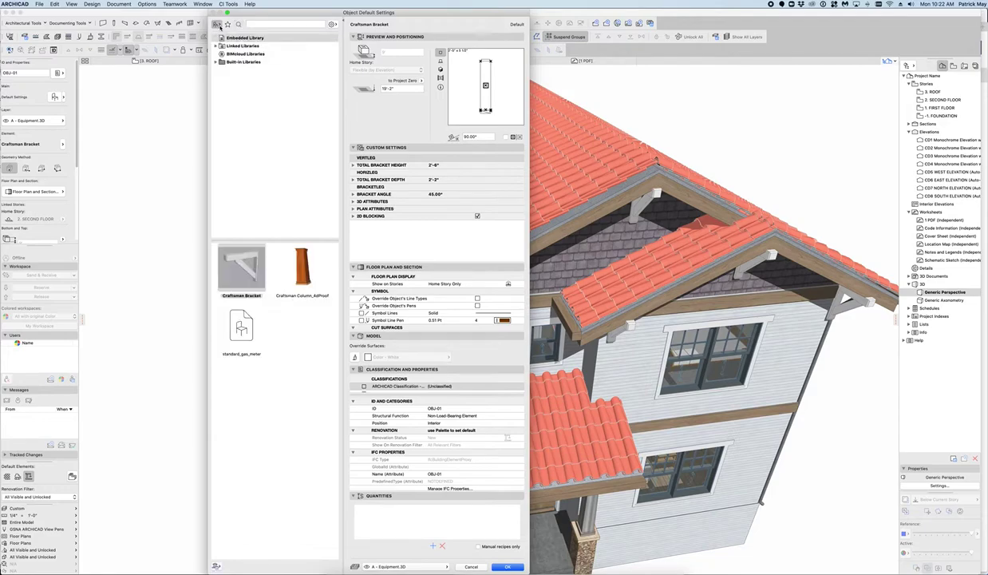
Browse ARCHICAD Library 24 folders such as 04 Masonry, Wall Extras and Columns.
{"action": "left_click", "coordinate": [239, 45]}
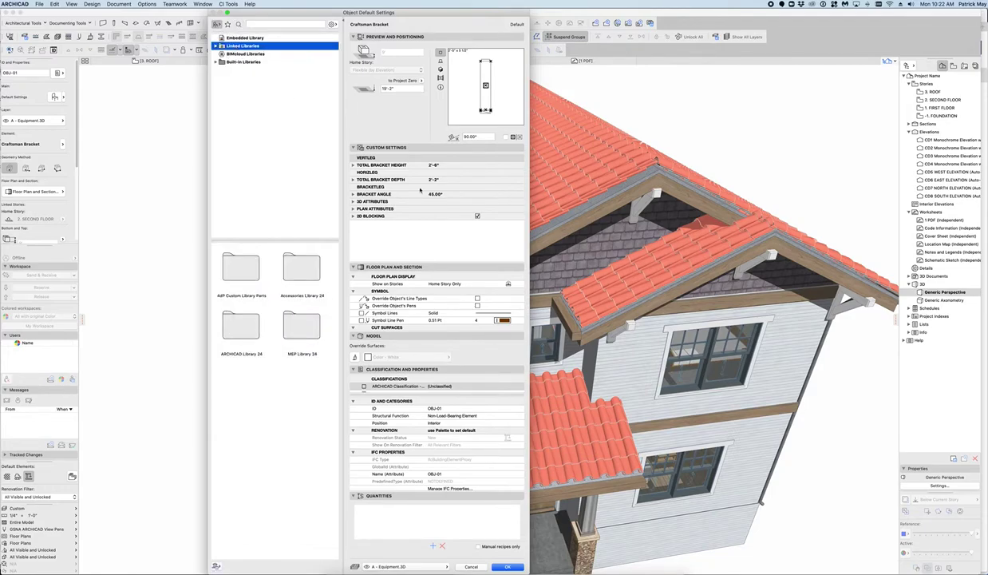
{"action": "double_click", "coordinate": [253, 318]}
{"action": "left_click", "coordinate": [300, 273]}
{"action": "double_click", "coordinate": [300, 274]}
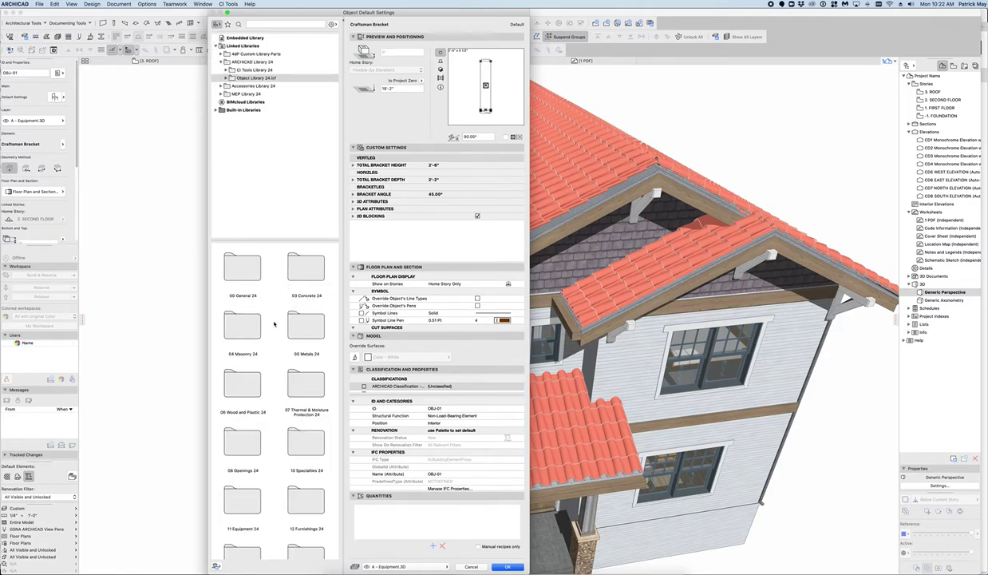
{"action": "scroll", "coordinate": [274, 324], "scroll_direction": "down", "scroll_amount": 2}
{"action": "double_click", "coordinate": [254, 316]}
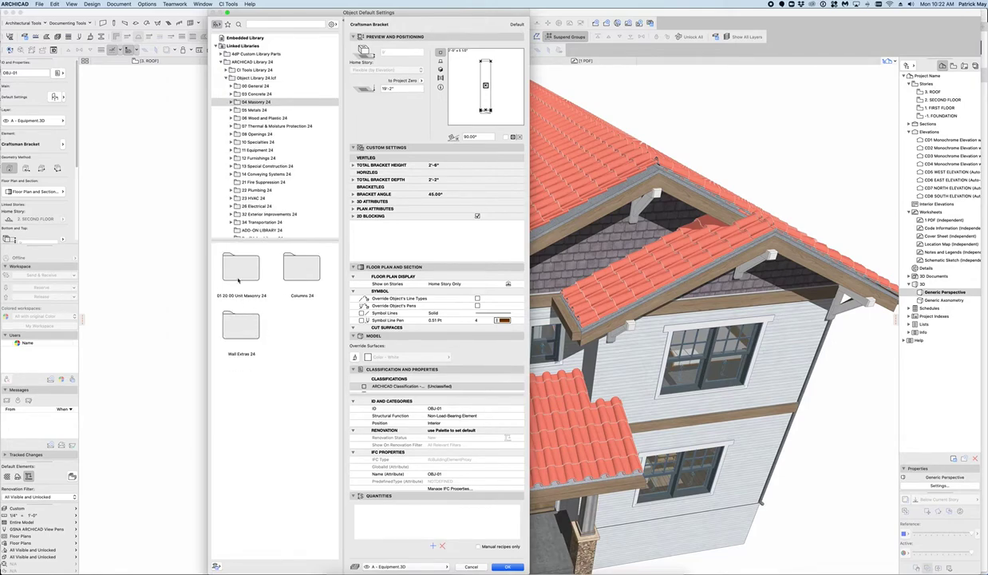
{"action": "double_click", "coordinate": [241, 323]}
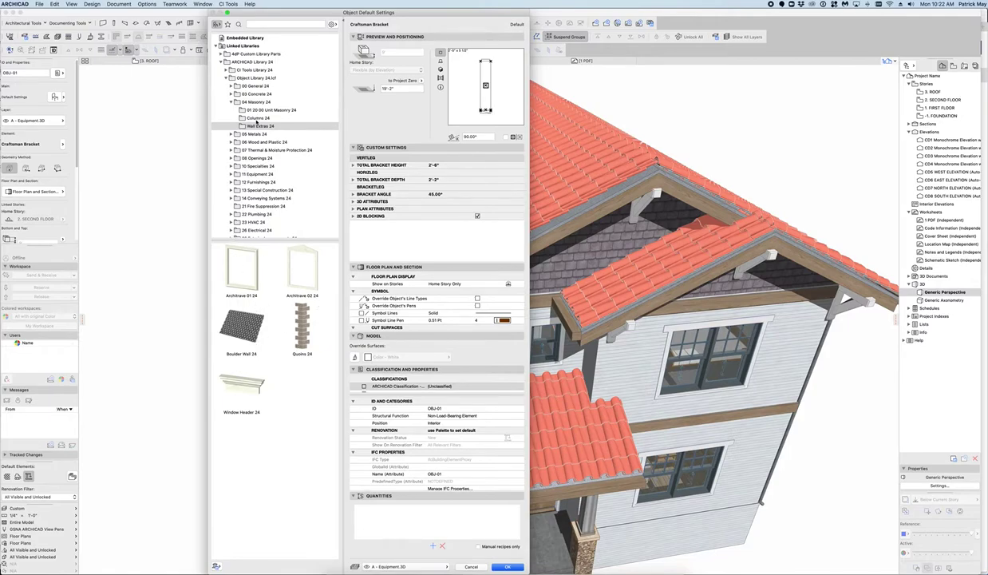
{"action": "left_click", "coordinate": [249, 115]}
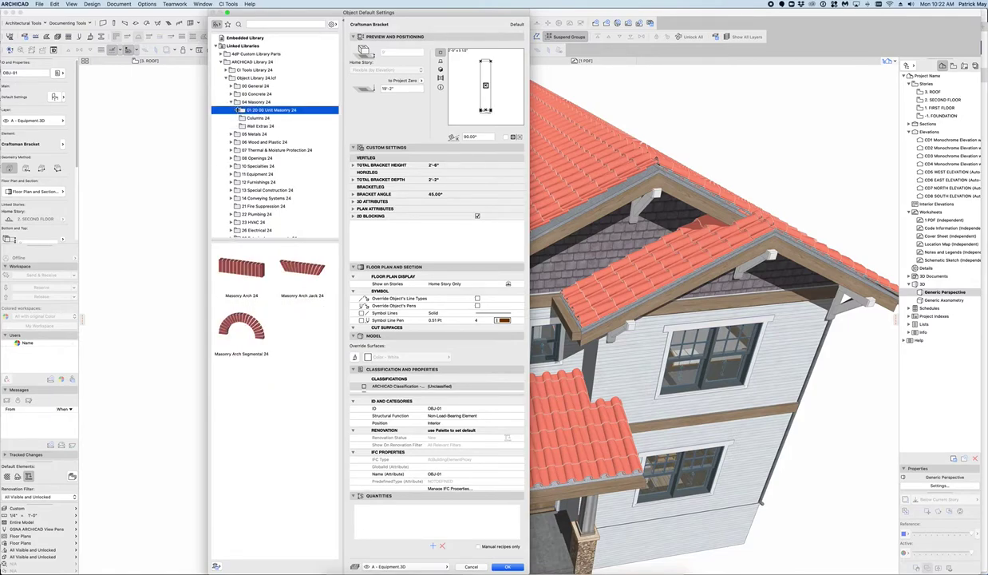
Open 07 Thermal & Moisture Protection 24, then 07 30 00 Steep Slope Roofing 24.
{"action": "left_click", "coordinate": [225, 78]}
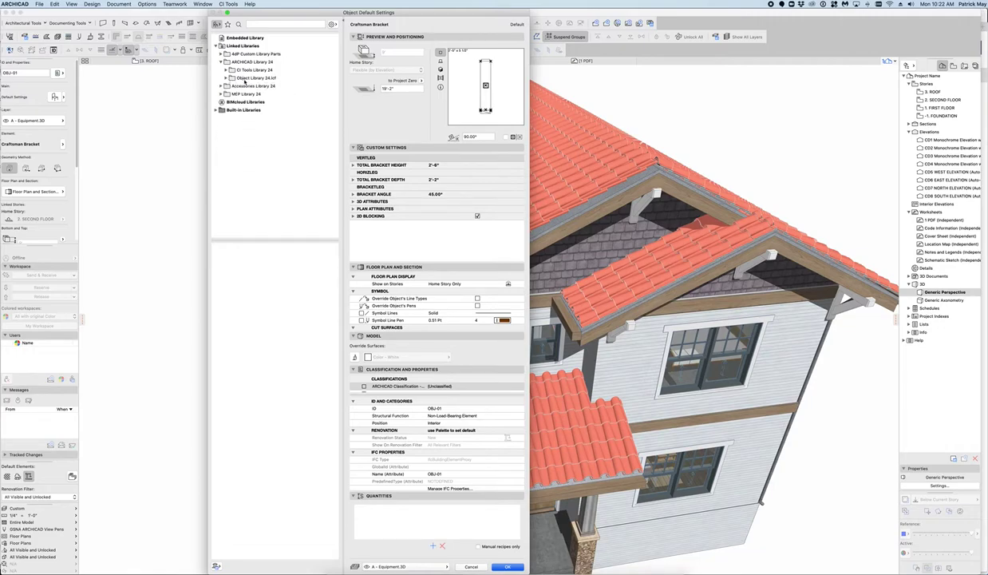
{"action": "left_click", "coordinate": [251, 78]}
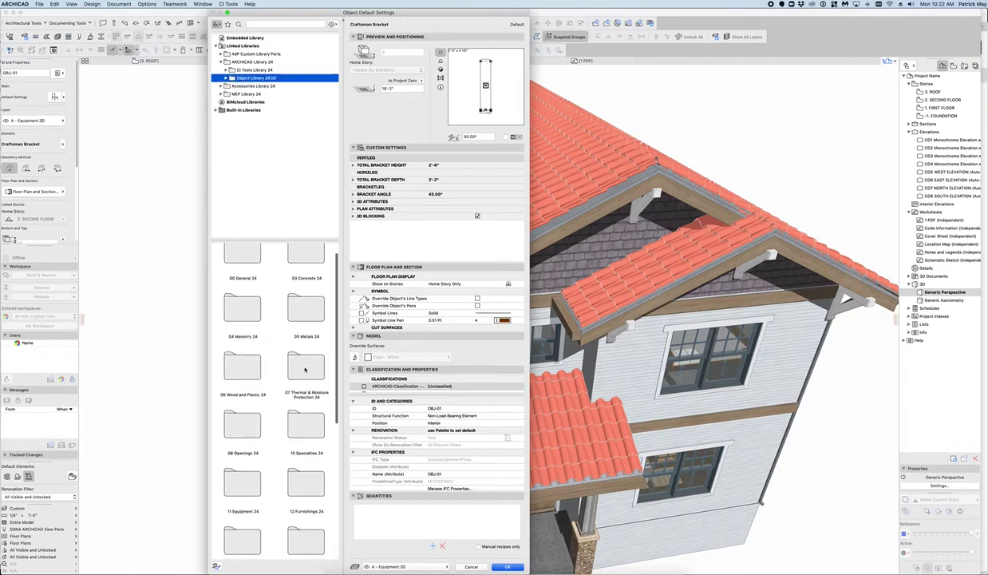
{"action": "double_click", "coordinate": [306, 380]}
{"action": "double_click", "coordinate": [298, 281]}
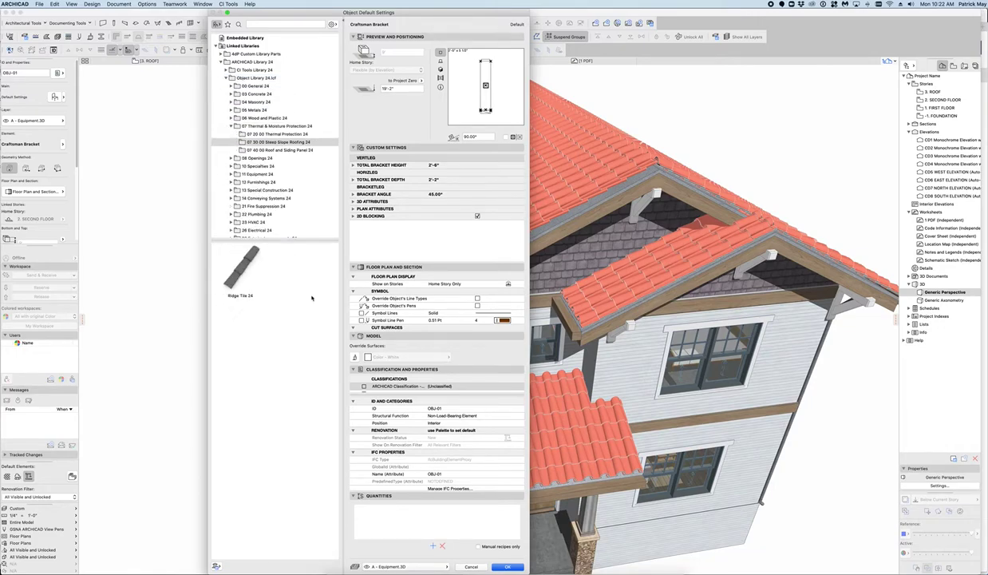
Choose Ridge Tile 24 with a Color - Peach tile surface and confirm.
{"action": "left_click", "coordinate": [249, 267]}
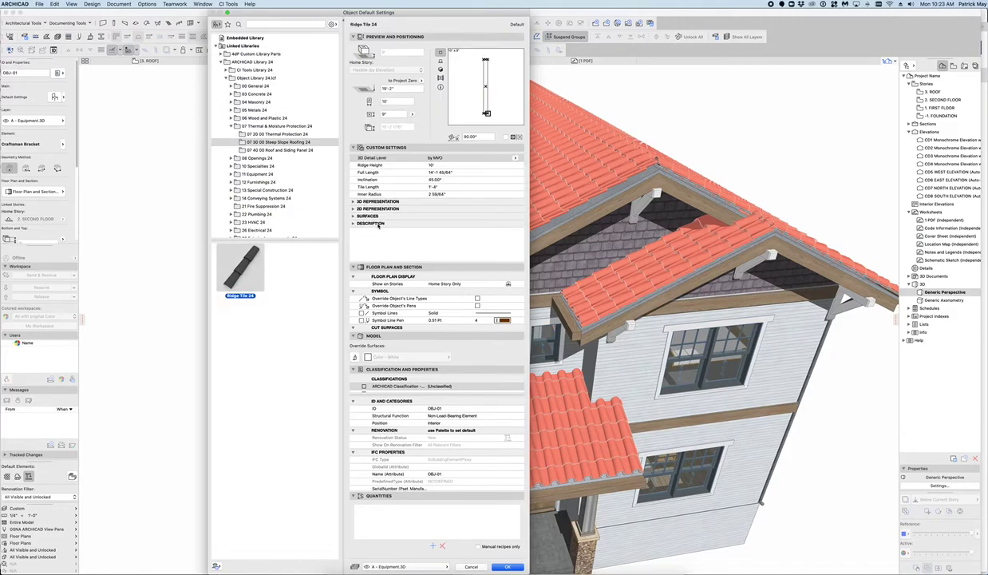
{"action": "left_click", "coordinate": [352, 202]}
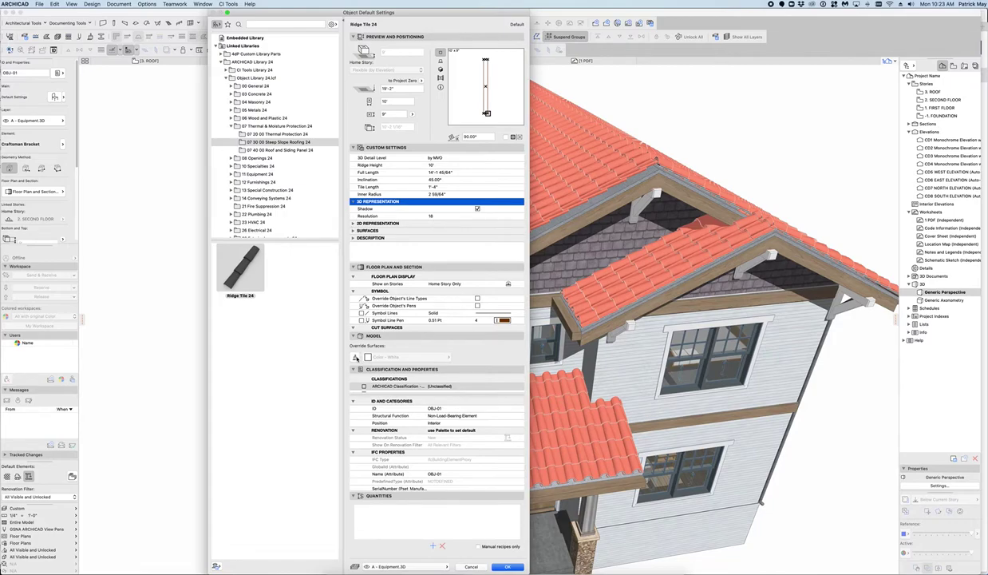
{"action": "left_click", "coordinate": [353, 229]}
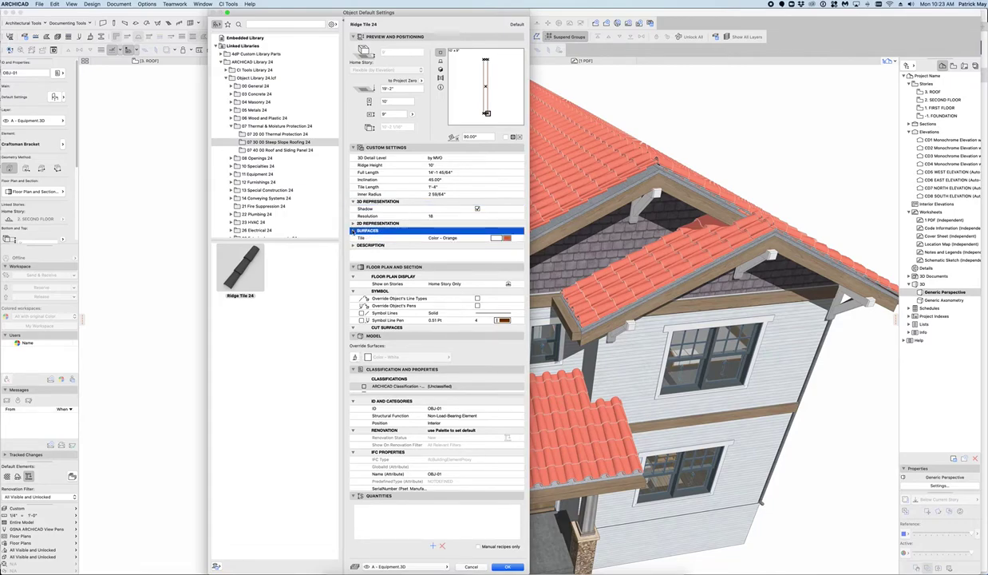
{"action": "left_click", "coordinate": [497, 238]}
{"action": "left_click", "coordinate": [536, 402]}
{"action": "left_click", "coordinate": [508, 566]}
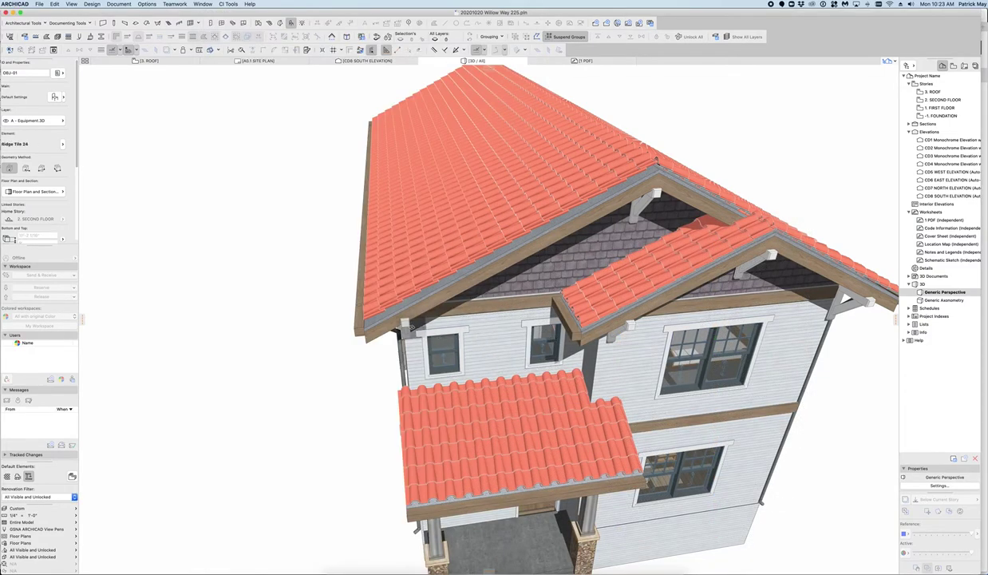
Place a ridge tile at the roof corner and rotate it up along the gable slope.
{"action": "left_click", "coordinate": [364, 328]}
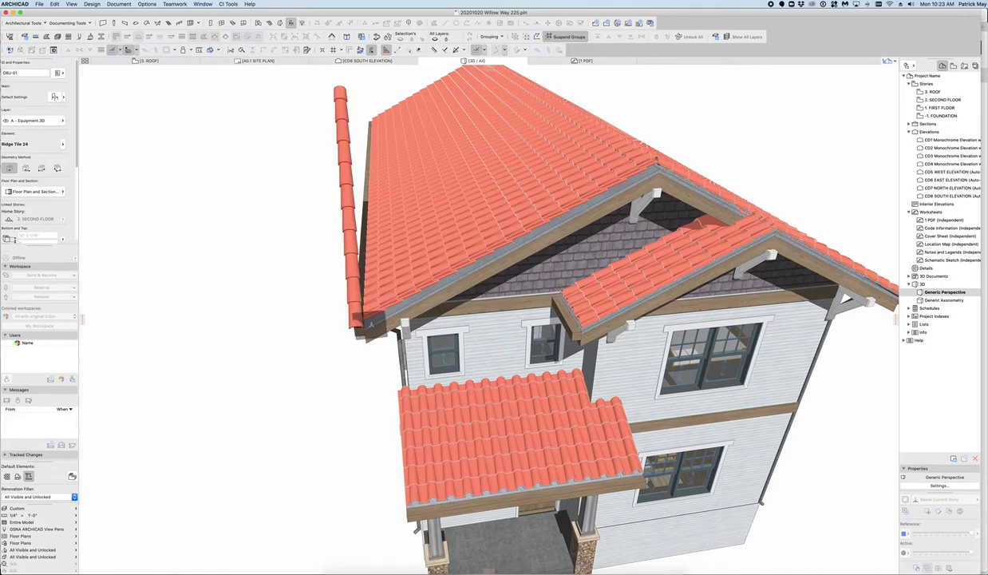
{"action": "middle_click_drag", "start_coordinate": [364, 328], "coordinate": [425, 364], "text": "shift"}
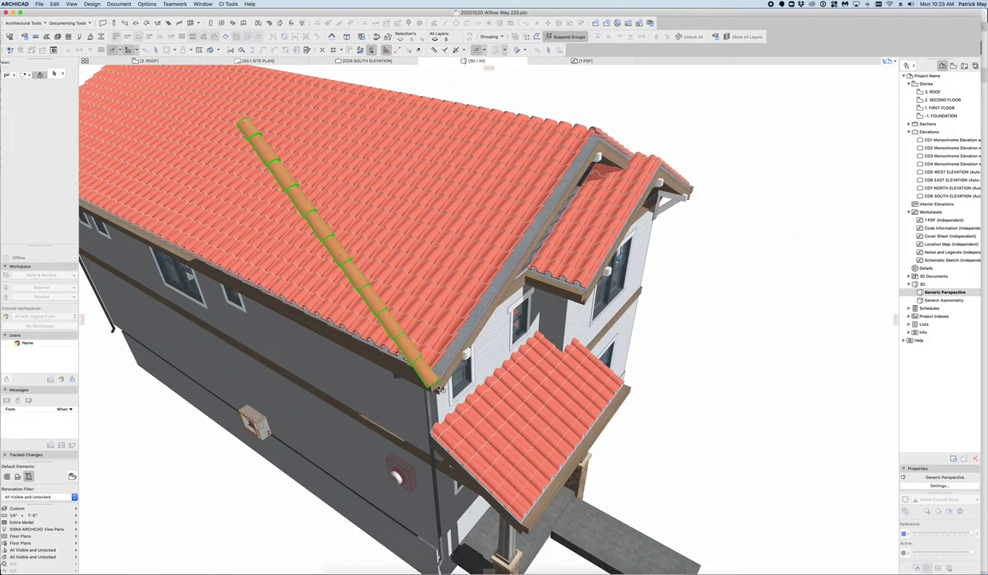
{"action": "left_click", "coordinate": [422, 367]}
{"action": "left_click", "coordinate": [403, 361]}
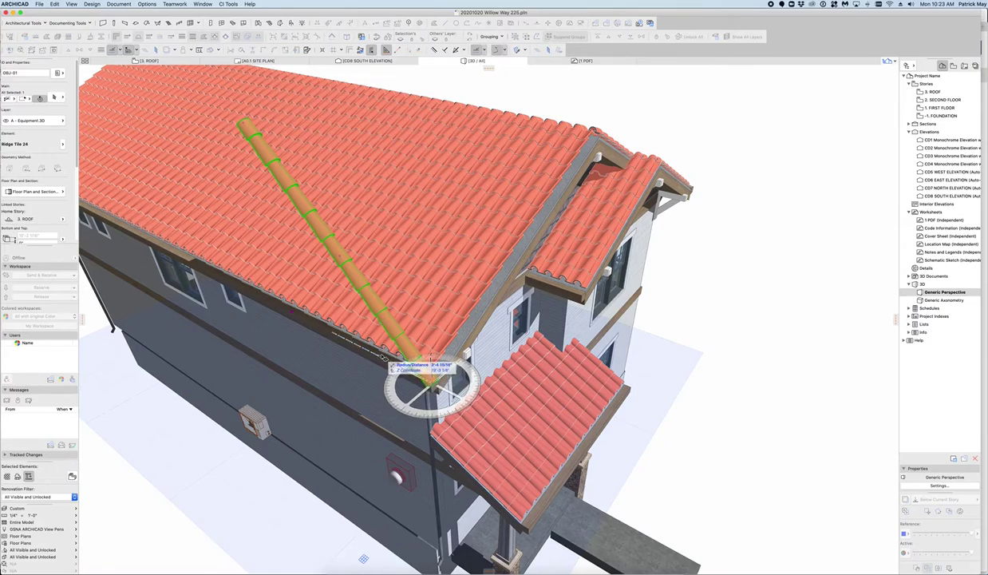
{"action": "left_click", "coordinate": [389, 360]}
{"action": "left_click", "coordinate": [485, 313]}
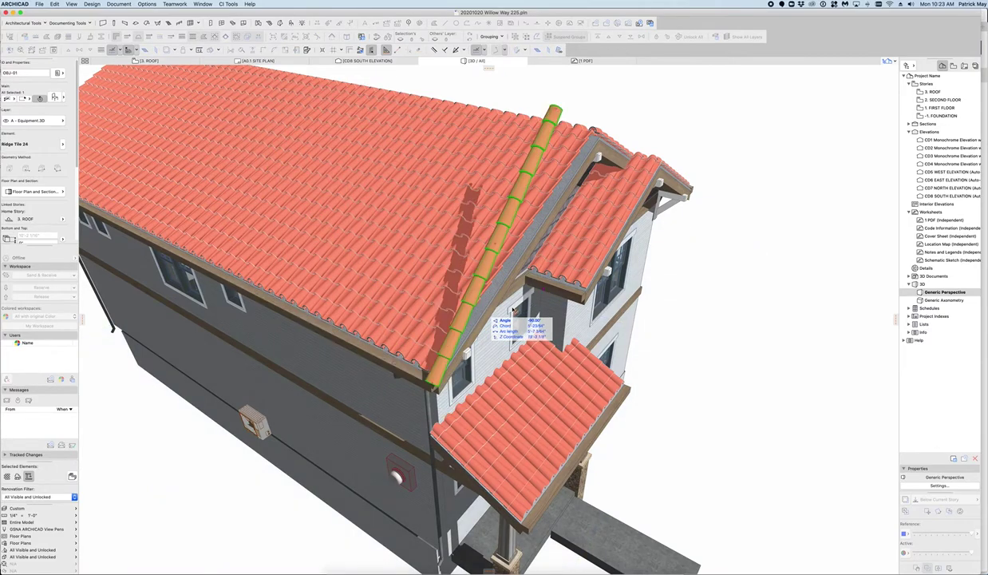
{"action": "middle_click_drag", "start_coordinate": [485, 313], "coordinate": [452, 263], "text": "shift"}
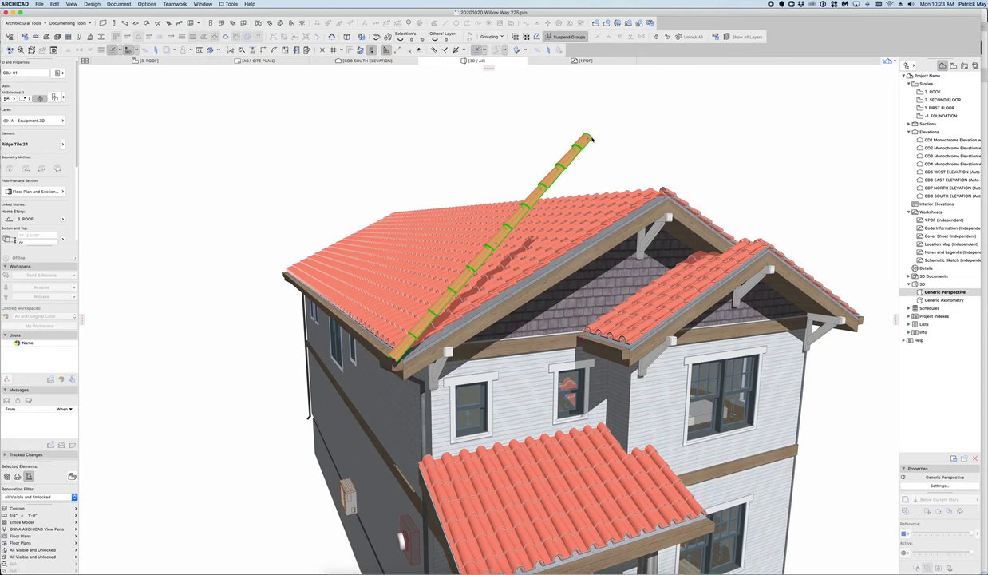
Raise the ridge tile's end node to the roof ridge height.
{"action": "left_click", "coordinate": [588, 141]}
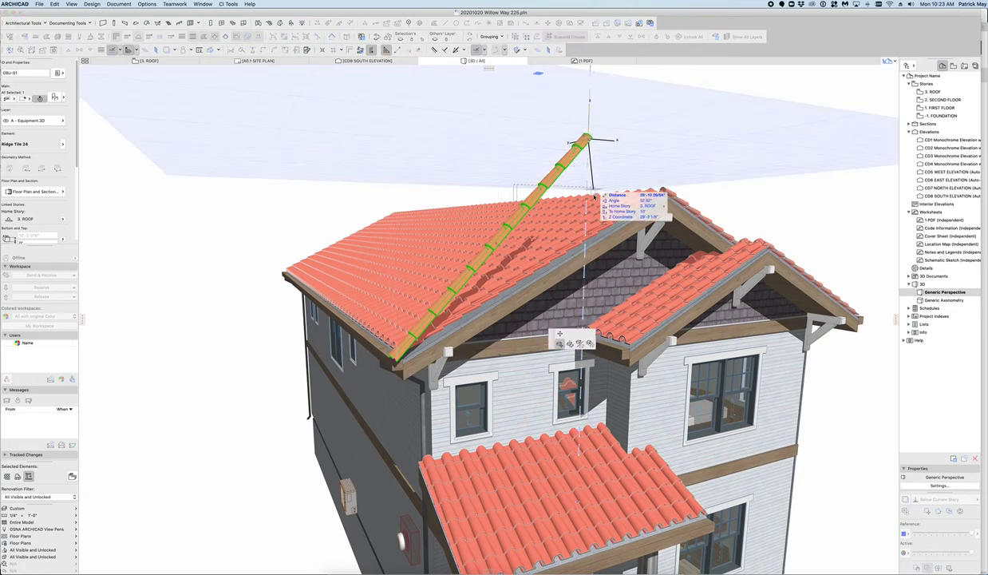
{"action": "left_click", "coordinate": [560, 343]}
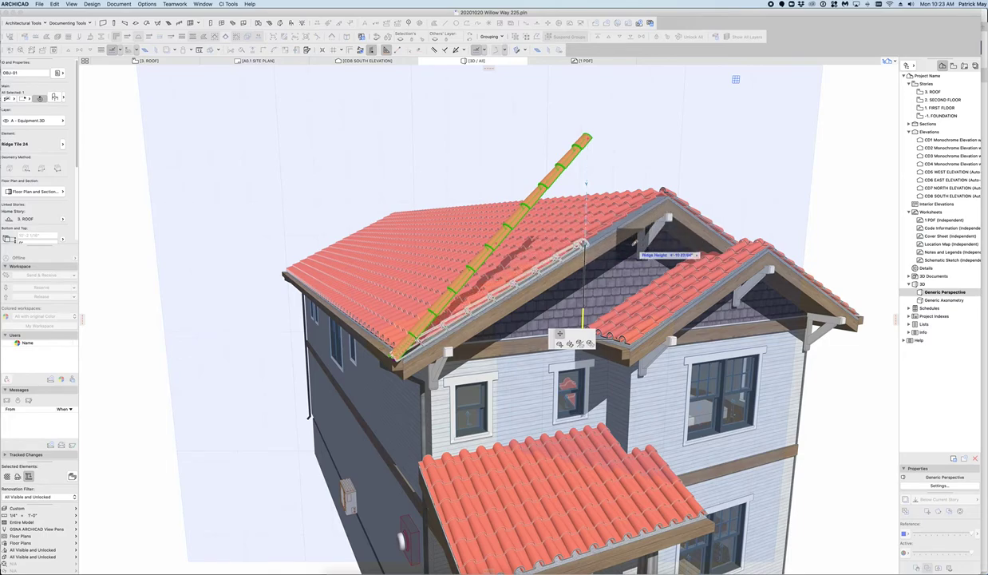
{"action": "left_click", "coordinate": [612, 240]}
{"action": "mouse_move", "coordinate": [612, 239]}
{"action": "middle_mouse_down", "text": "shift"}
{"action": "mouse_move", "coordinate": [761, 272]}
{"action": "mouse_move", "coordinate": [613, 275]}
{"action": "mouse_move", "coordinate": [509, 327]}
{"action": "middle_mouse_up", "text": "shift"}
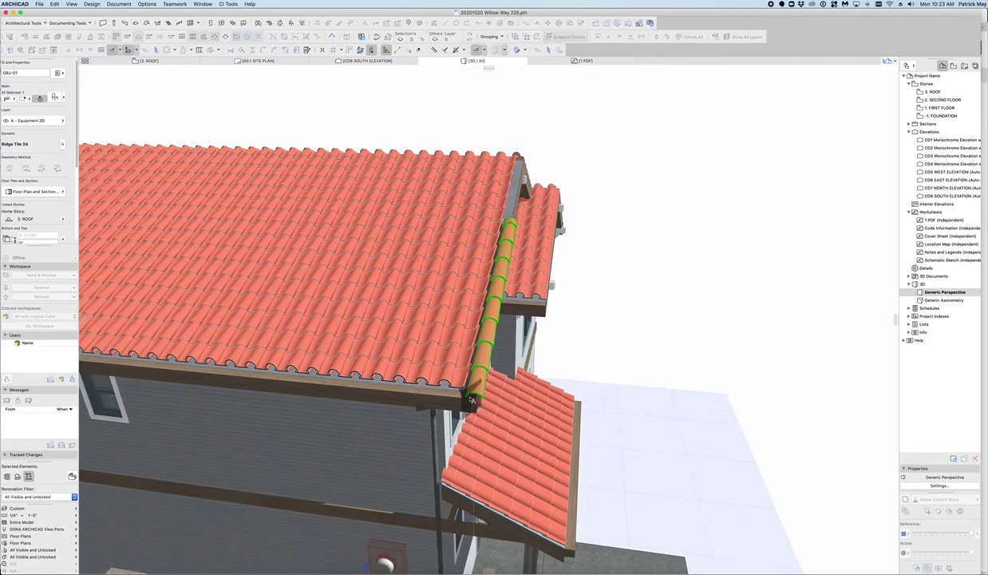
{"action": "left_click", "coordinate": [473, 400]}
Select the placed ridge tile in 3D and open its Object Selection Settings.
{"action": "key", "text": "Escape"}
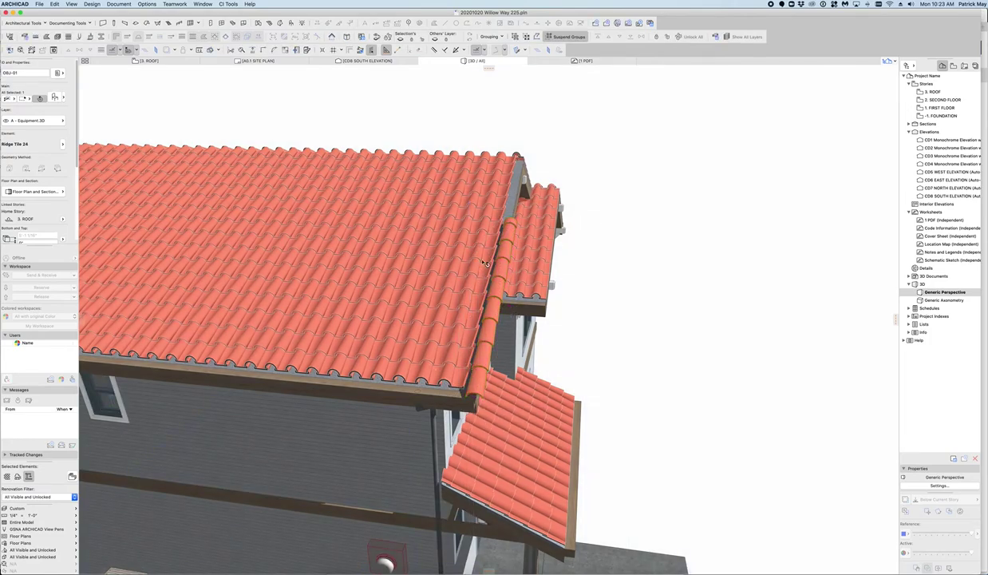
{"action": "left_click", "coordinate": [493, 208]}
{"action": "left_click", "coordinate": [521, 214]}
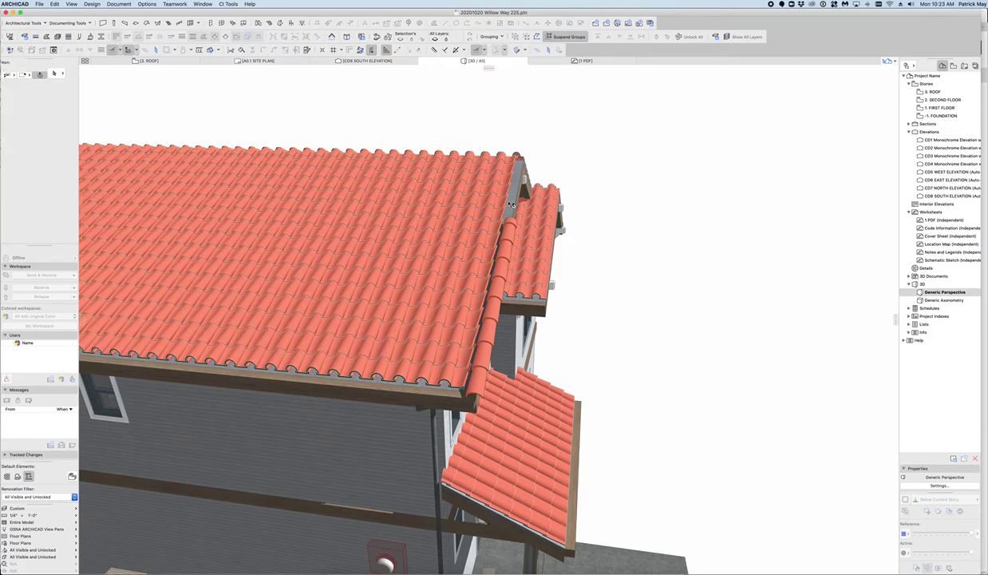
{"action": "key", "text": "Escape"}
{"action": "left_click", "coordinate": [494, 262]}
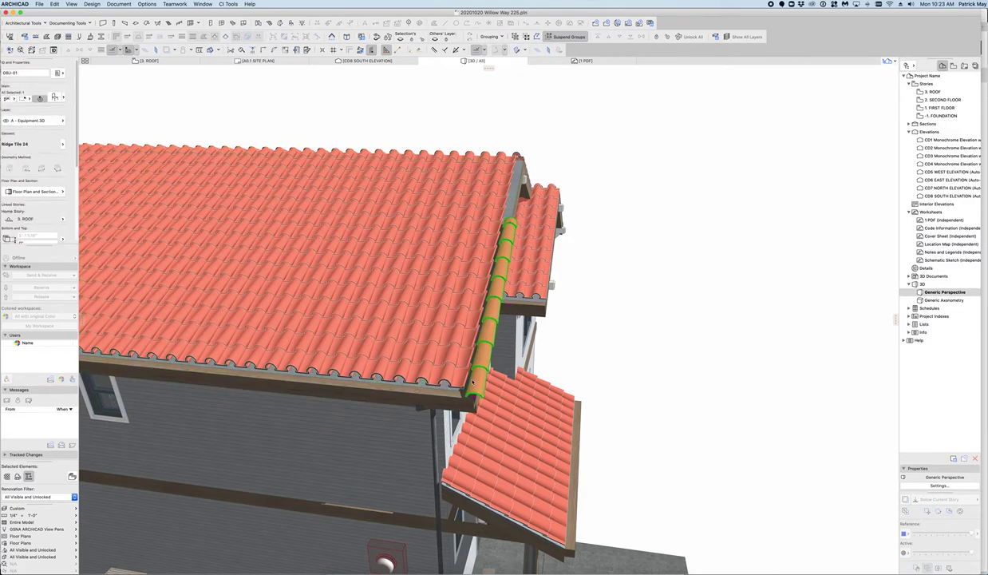
{"action": "scroll", "coordinate": [479, 387], "scroll_direction": "down", "scroll_amount": 3}
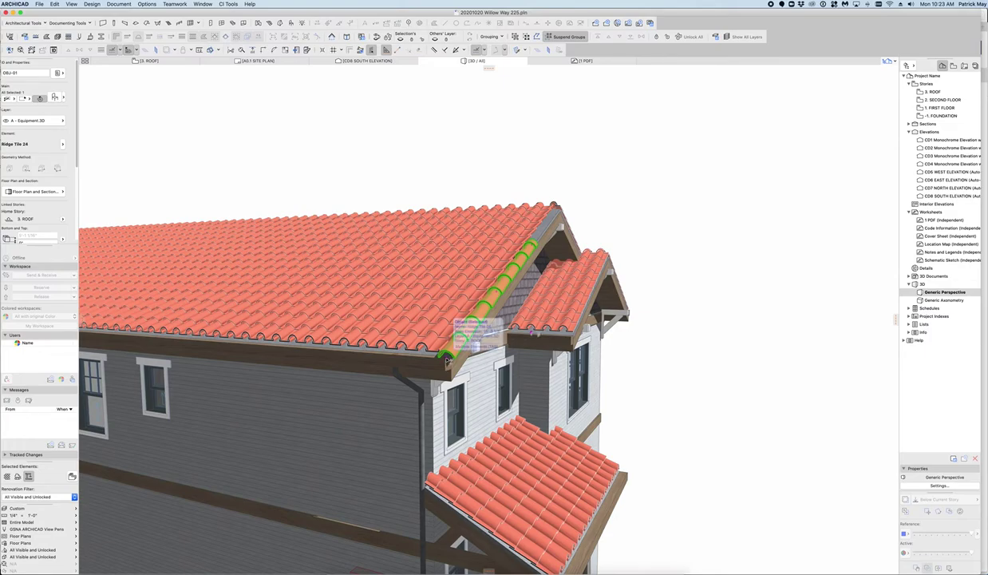
{"action": "double_click", "coordinate": [447, 359]}
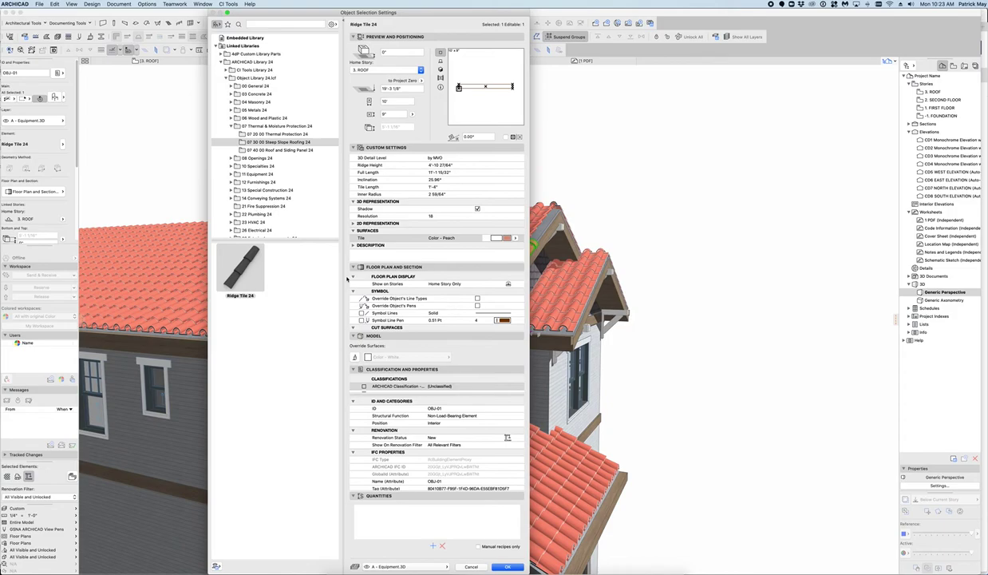
Confirm the ridge tile settings, clear the roof selection, and orbit to inspect the tiled gable and long roof slope.
{"action": "key", "text": "Return"}
{"action": "left_click", "coordinate": [441, 328]}
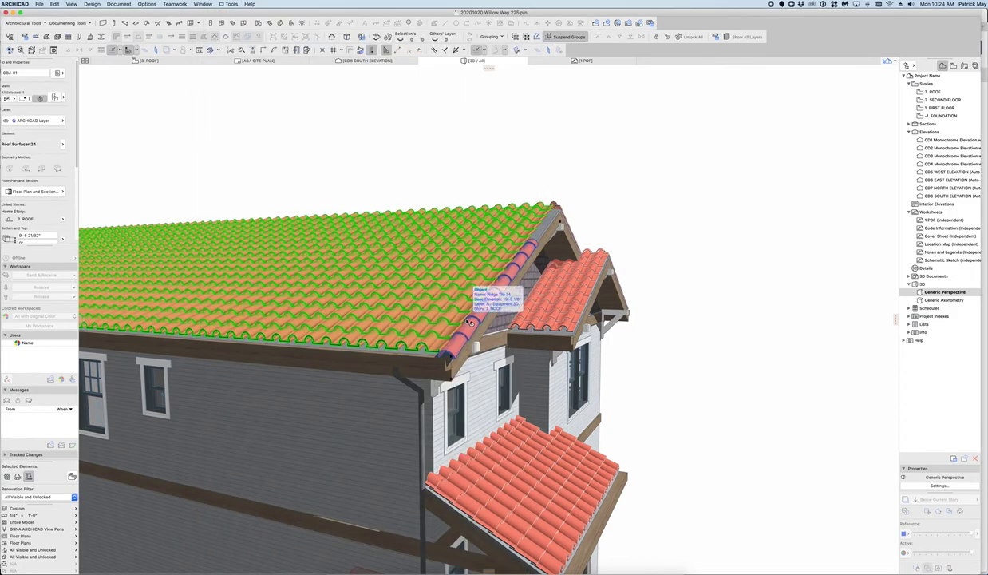
{"action": "key", "text": "Escape"}
{"action": "middle_click_drag", "start_coordinate": [470, 323], "coordinate": [388, 293], "text": "shift"}
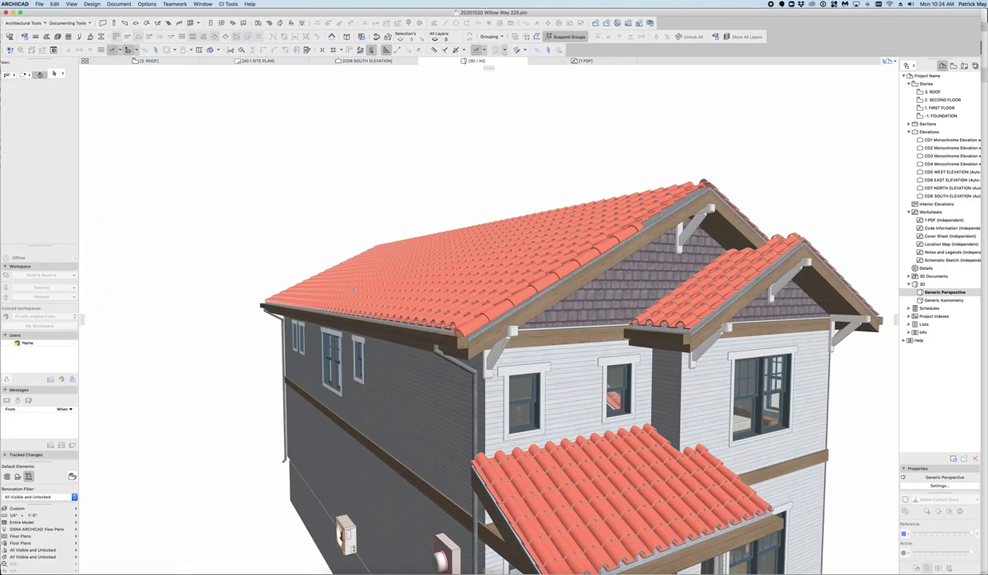
{"action": "middle_click_drag", "start_coordinate": [471, 291], "coordinate": [474, 348], "text": "shift"}
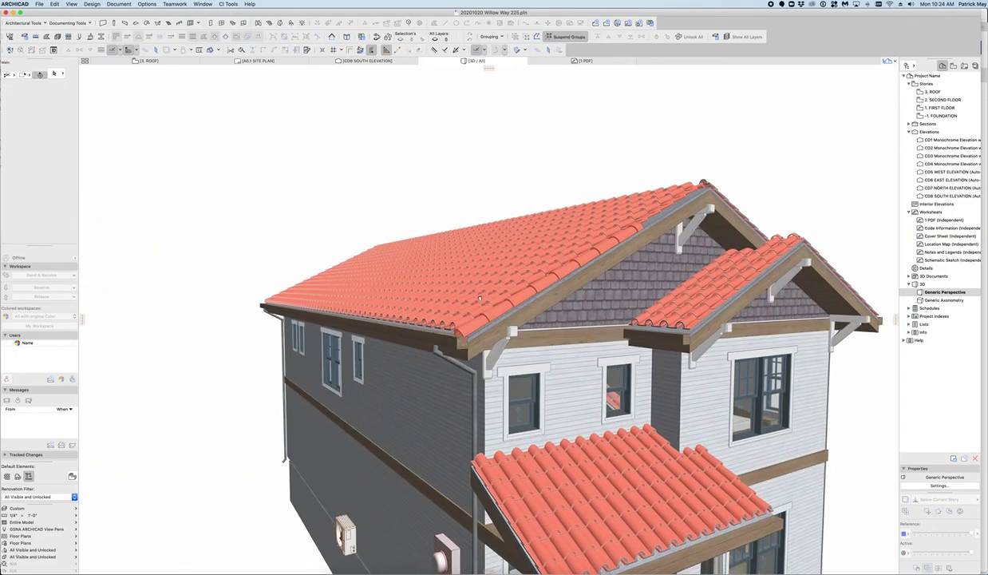